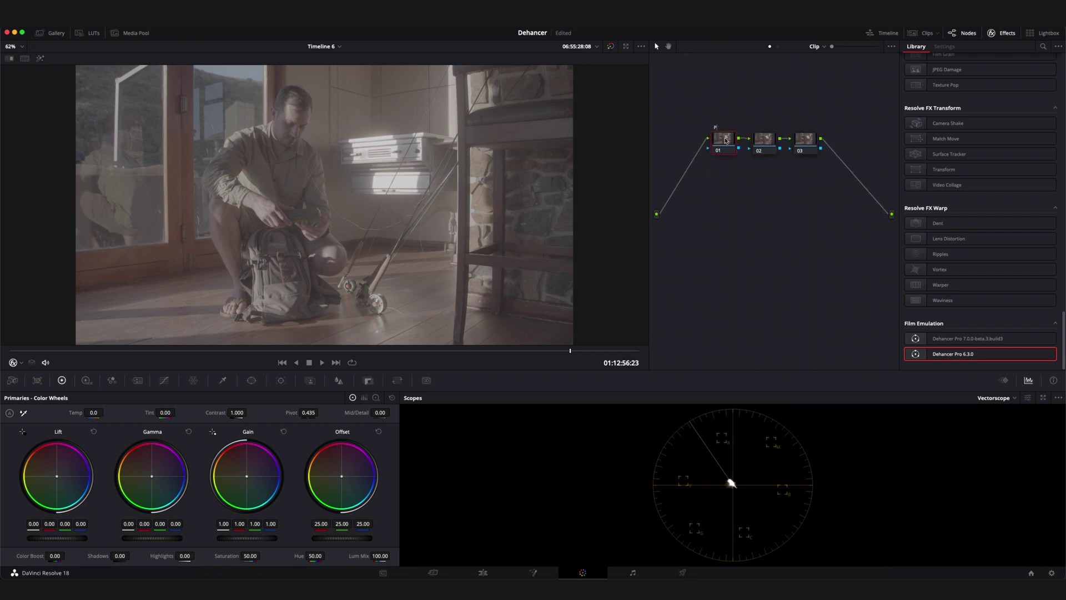
- Name node 01 'Primaries' and apply Dehancer Pro 6.3.0 to node 02
text(rimaries)
click(769, 151)
drag(946, 362, 765, 139)
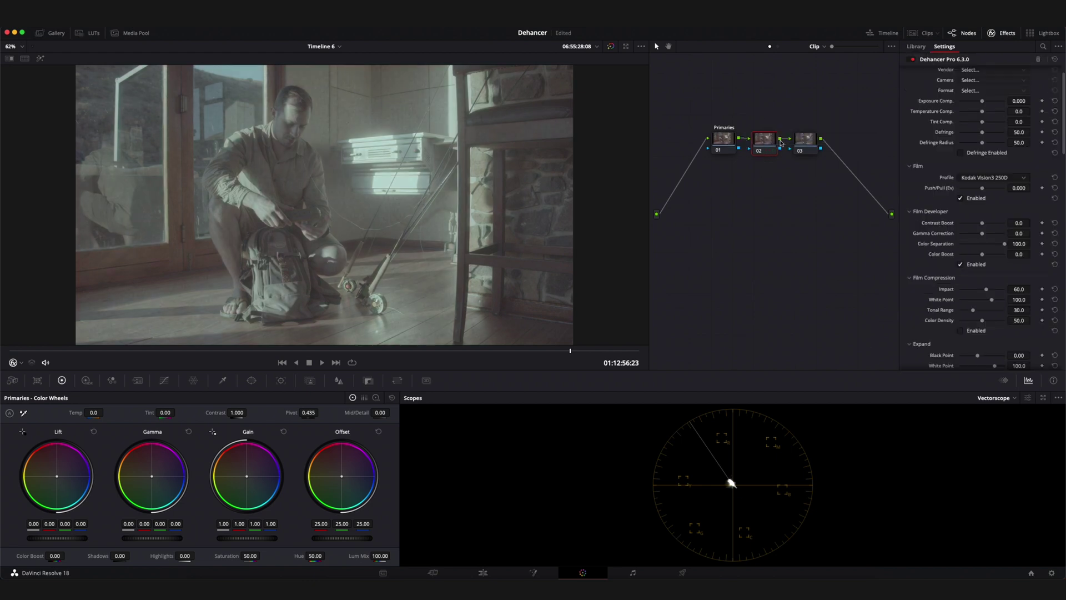
- On the third node, raise noise reduction temporal threshold to 22.5 and spatial chroma to 20.7
click(809, 141)
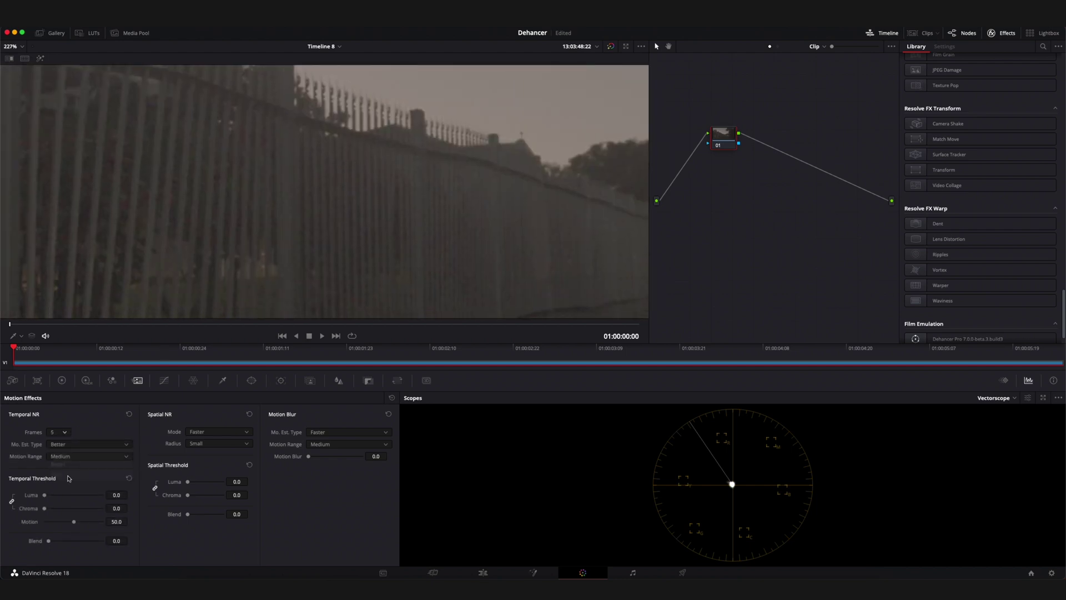
drag(44, 495, 57, 495)
drag(187, 494, 195, 495)
- Place the rendered Reel.mov clip after the first clip and put the playhead on it
click(682, 572)
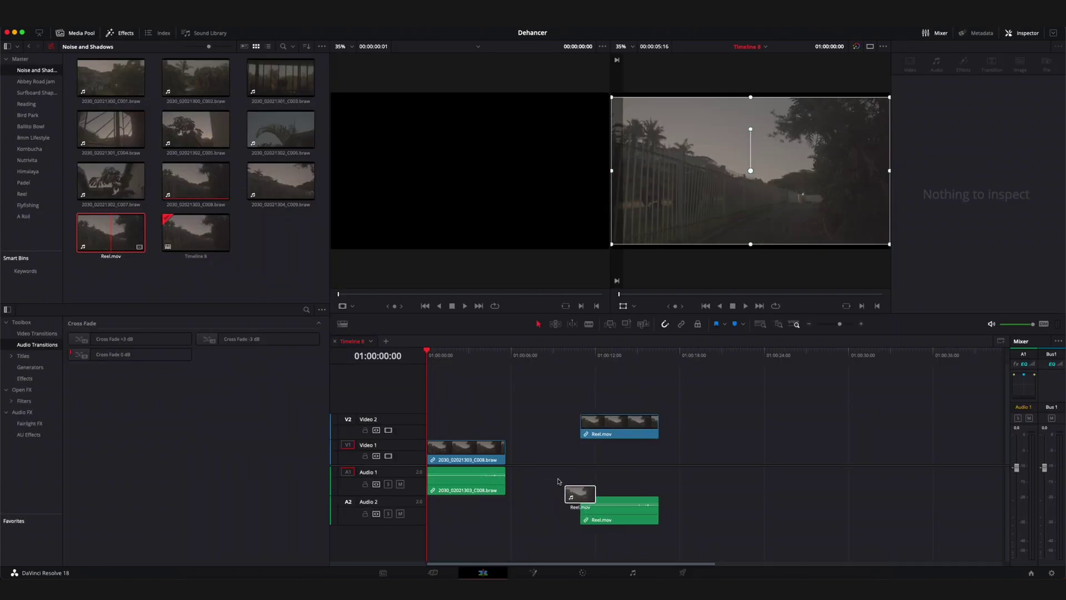
drag(573, 493, 550, 429)
click(565, 362)
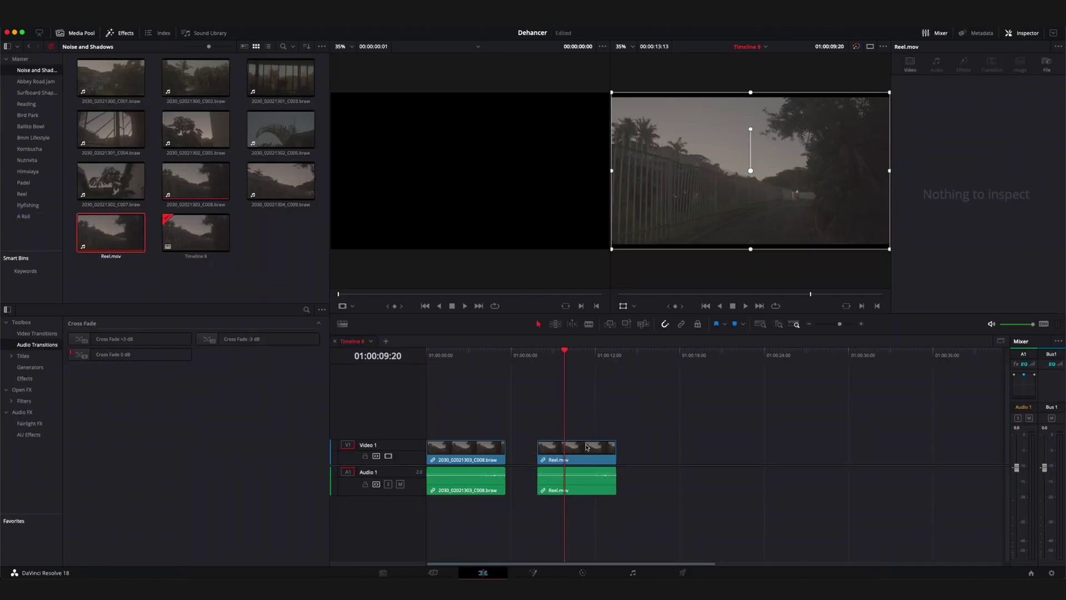
click(589, 566)
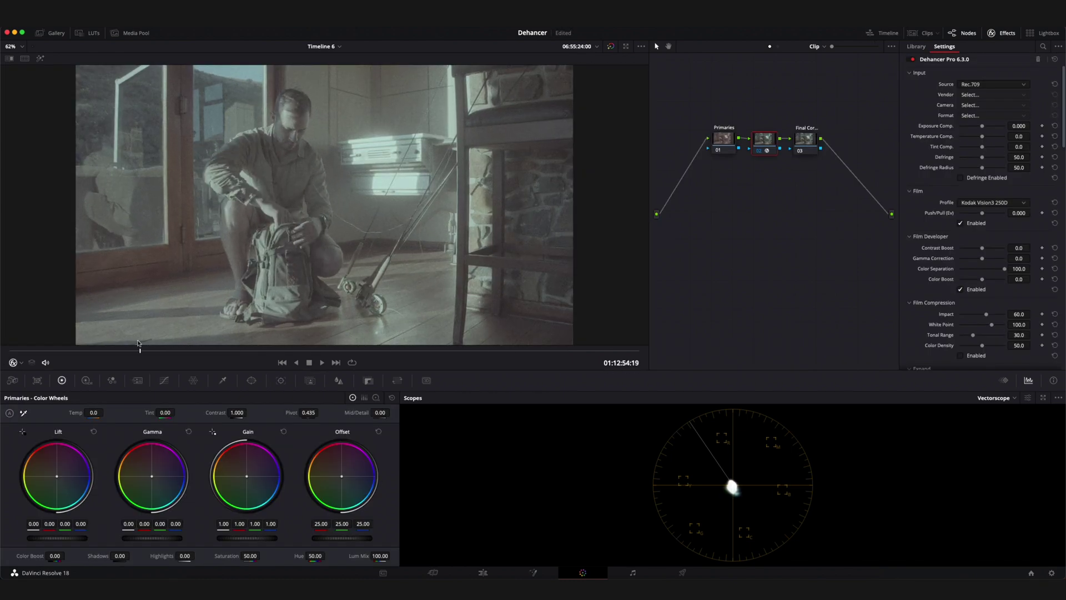
- Step the clip back a few frames, then jump to a later frame
click(139, 344)
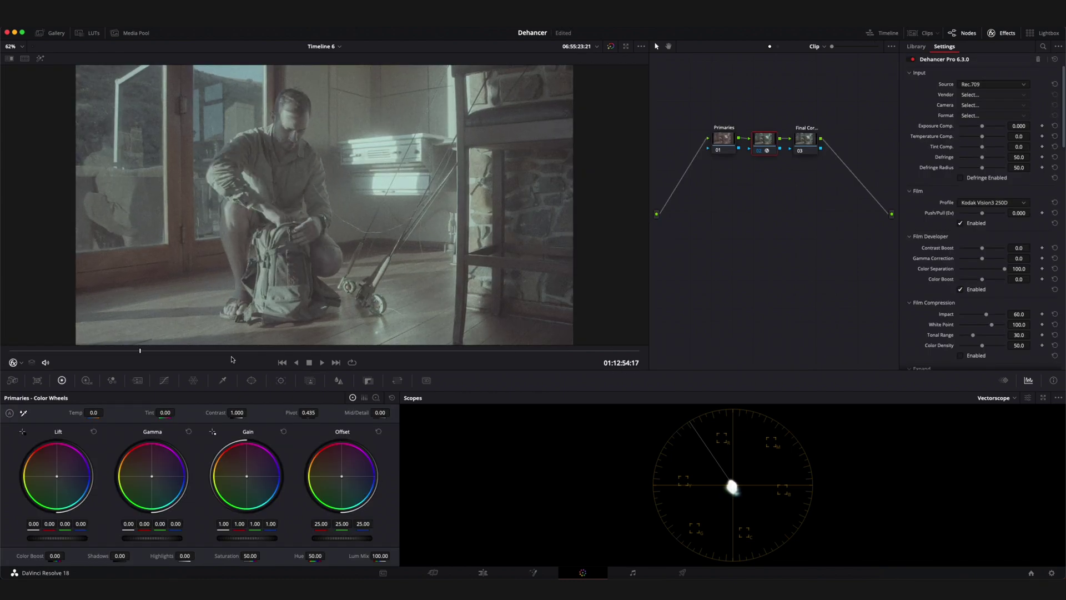
click(515, 351)
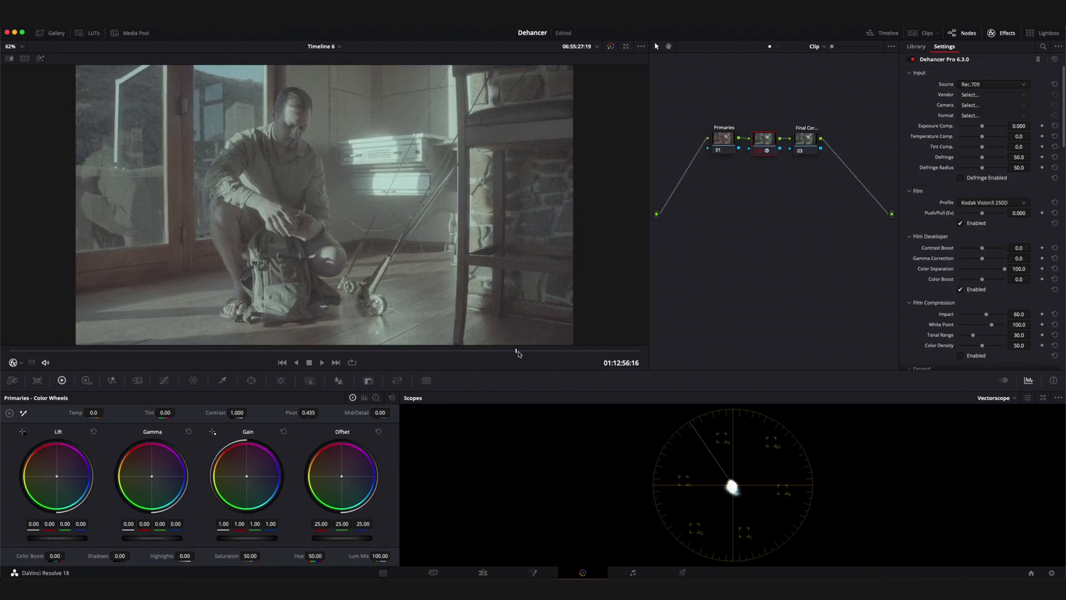
click(547, 352)
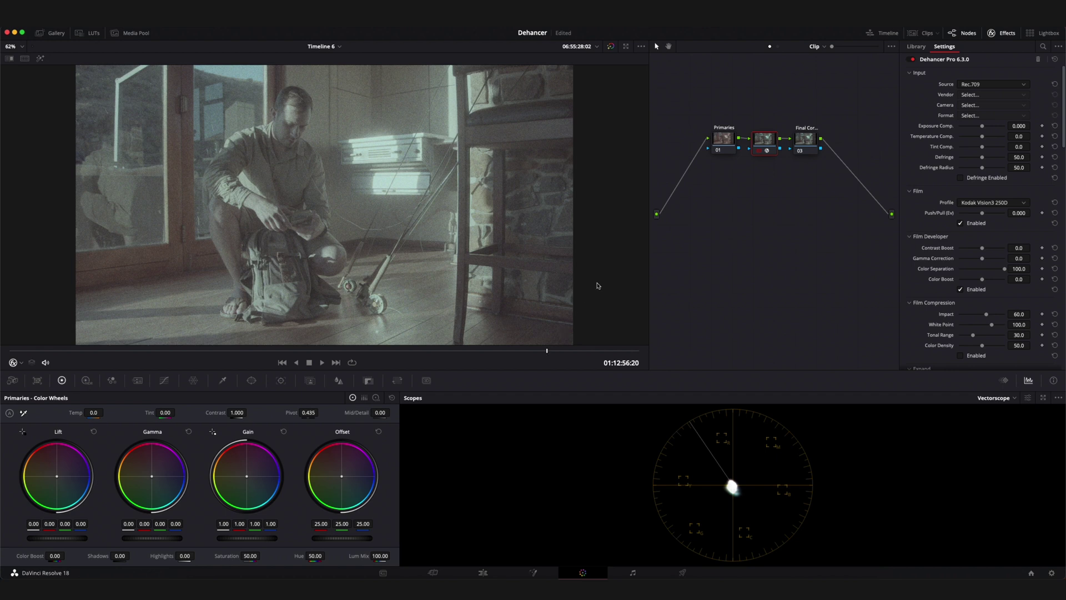
- Set Dehancer input to Choose Camera: Blackmagic Design Pocket Cinema Camera 4K, Film format
click(973, 88)
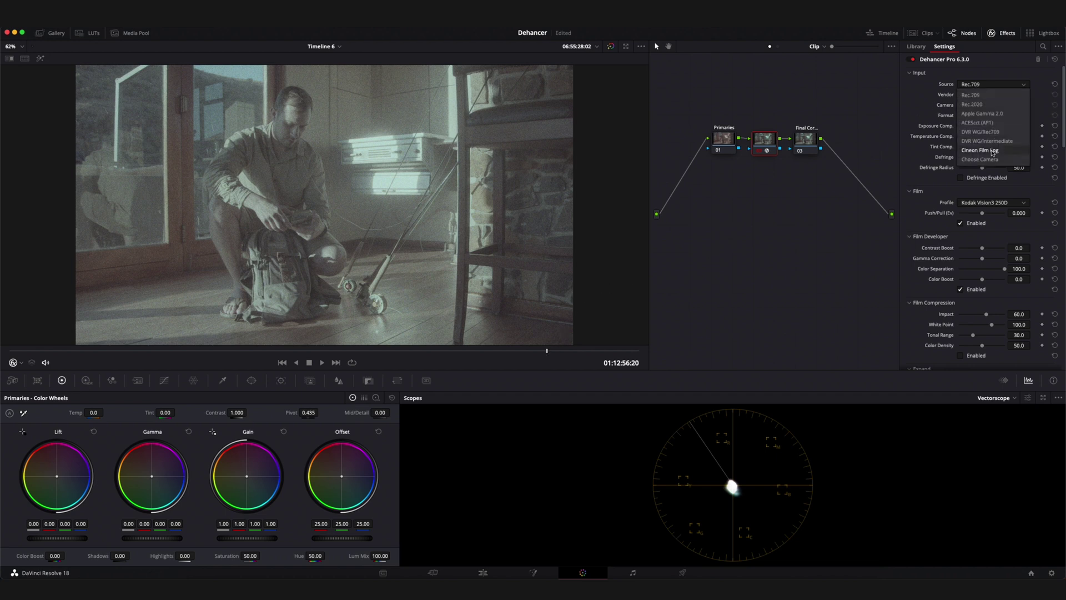
click(993, 159)
click(995, 95)
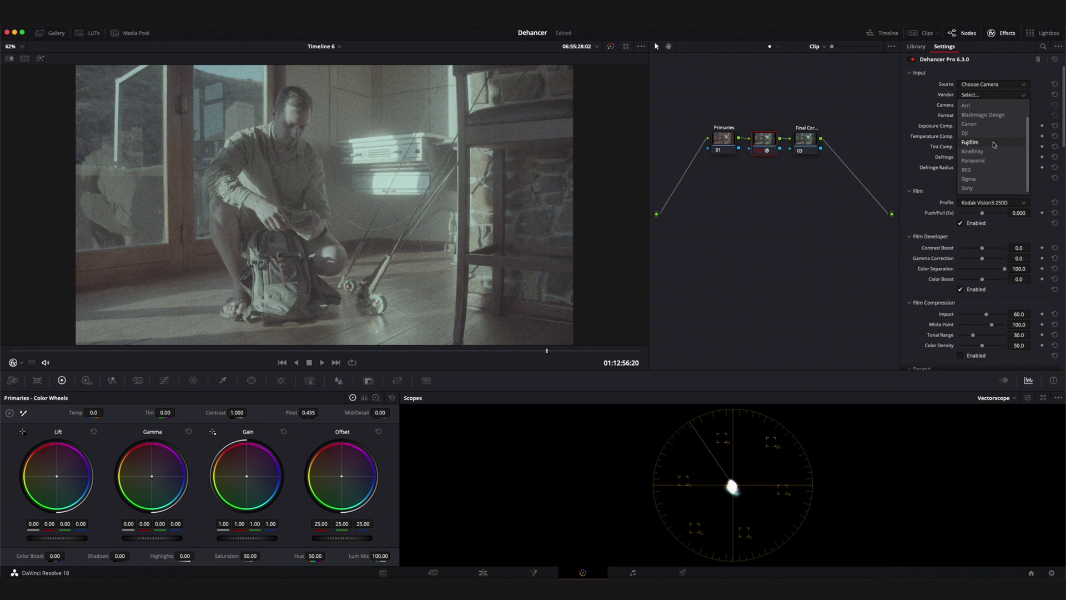
click(996, 115)
click(993, 106)
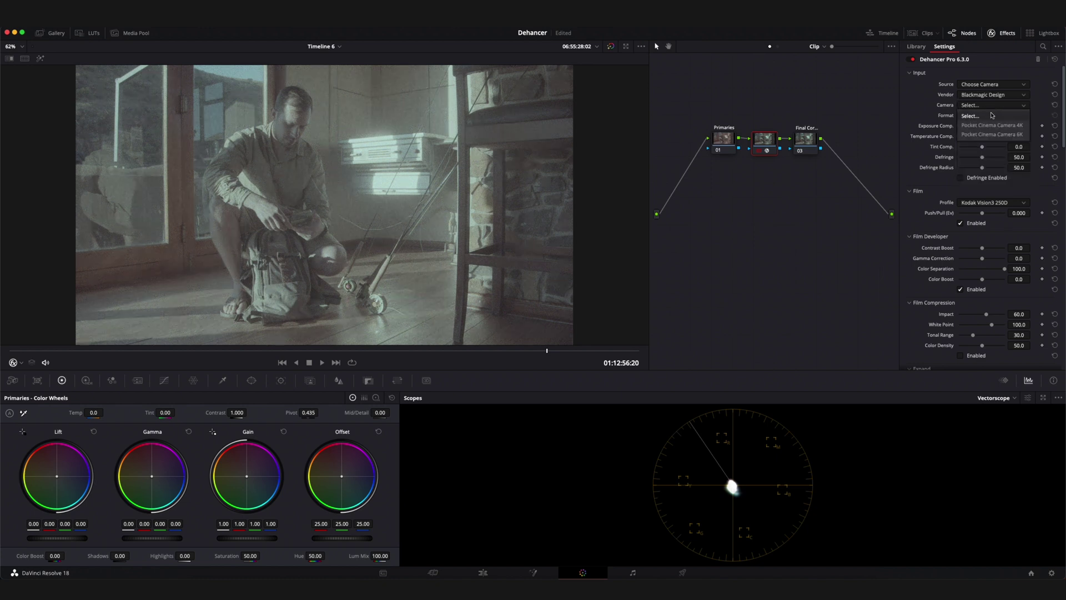
click(988, 126)
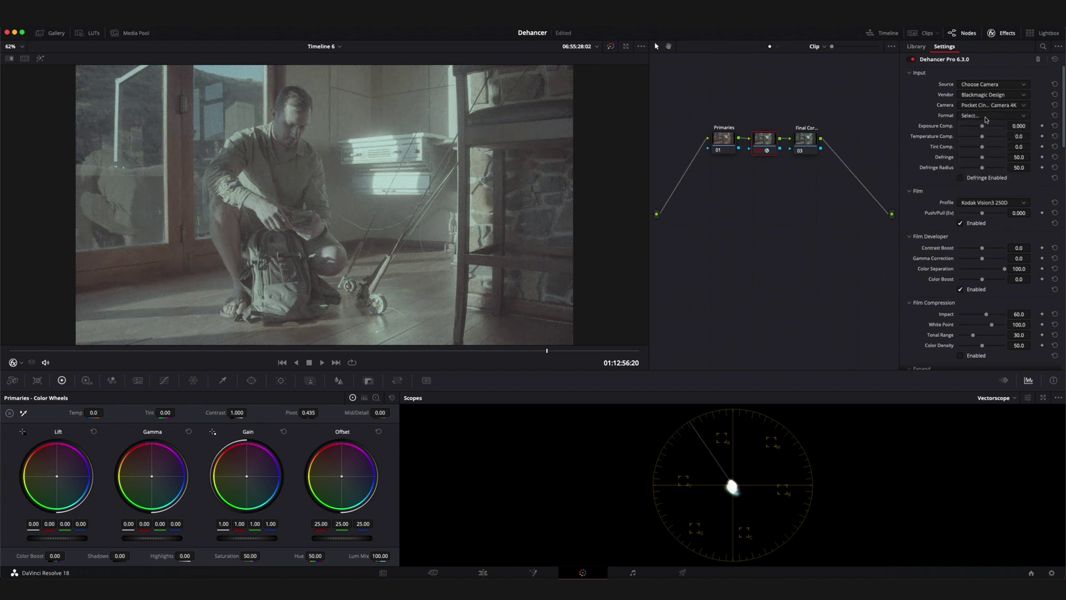
click(986, 119)
click(984, 135)
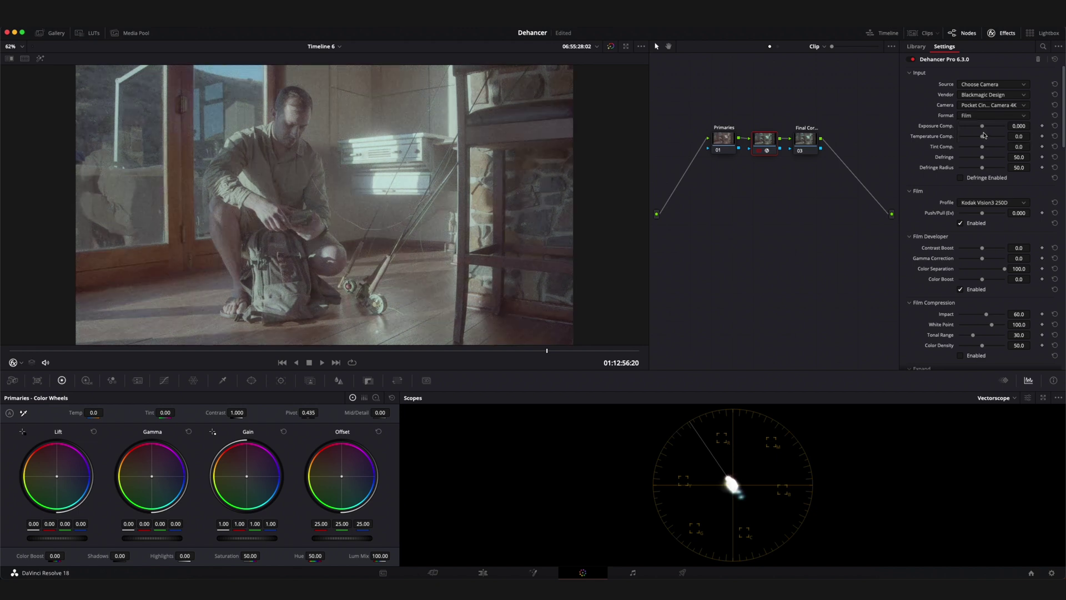
scroll(967, 180, down, 10)
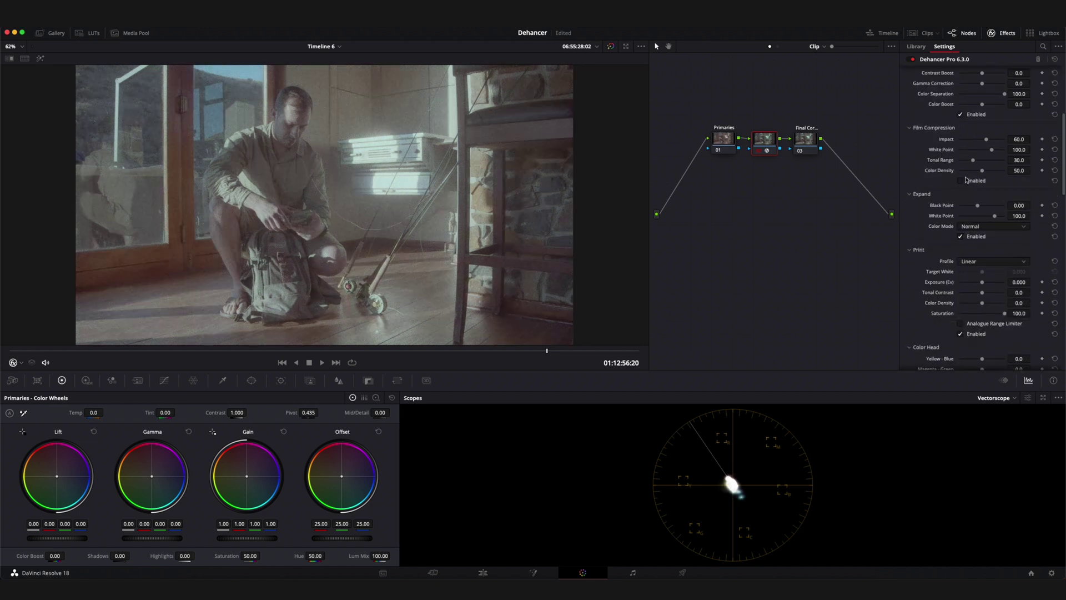
scroll(967, 179, down, 4)
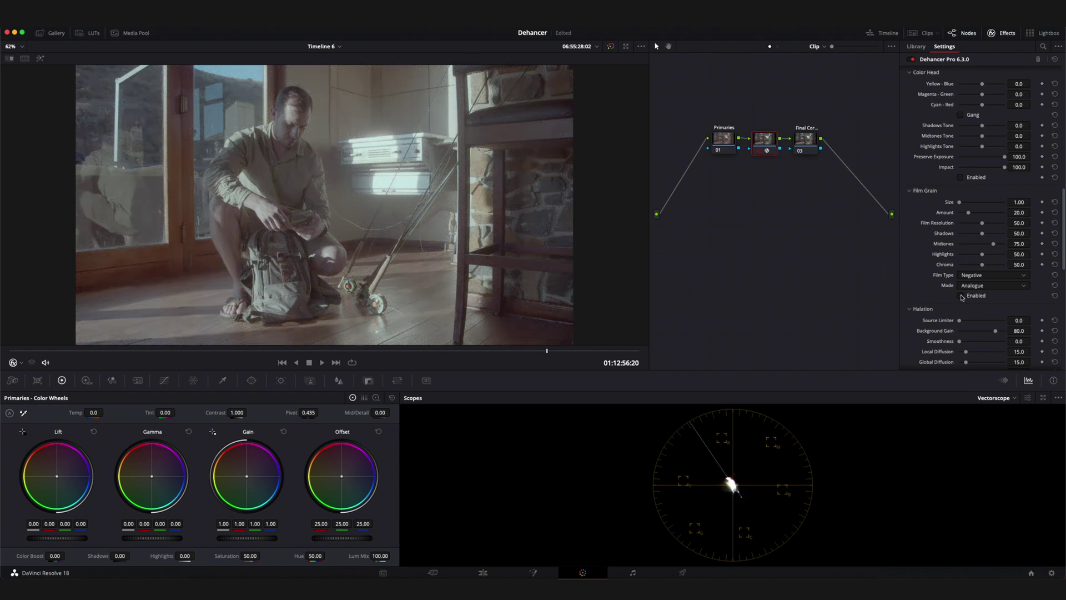
scroll(961, 300, up, 14)
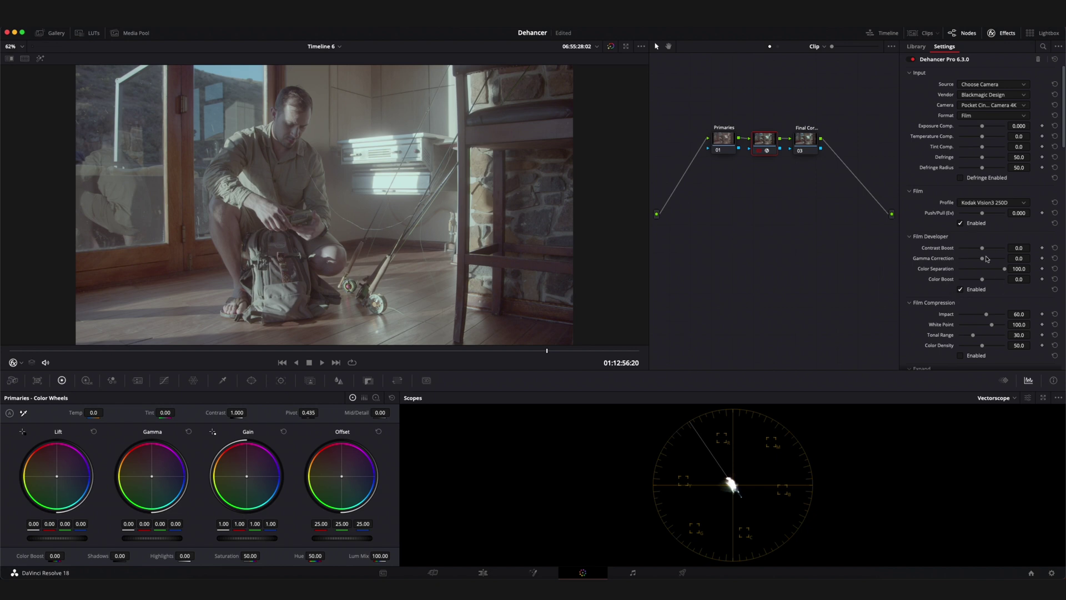
- In Film Developer, set Contrast Boost 50.5, Color Boost 35.8 and Gamma Correction 10.6
drag(984, 252, 994, 253)
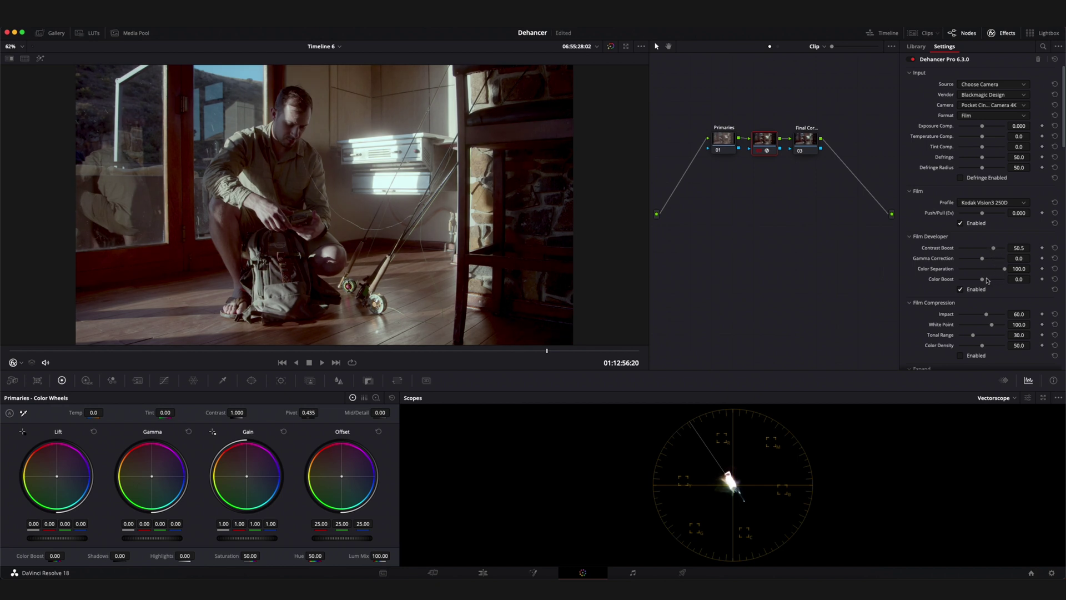
drag(983, 280, 1005, 281)
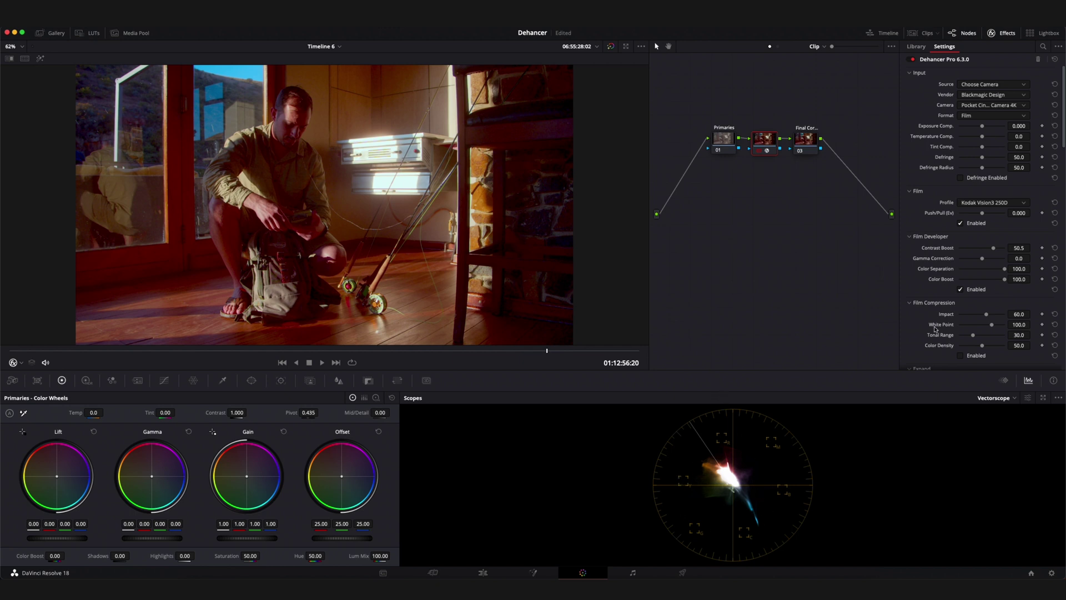
drag(1005, 280, 990, 282)
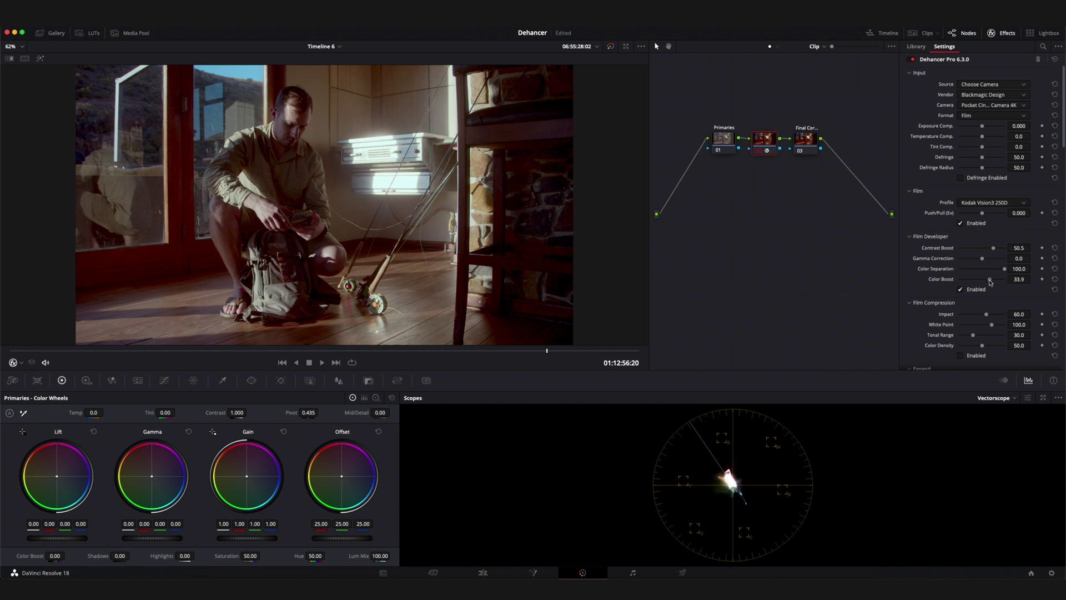
drag(991, 282, 992, 282)
mouse_move(982, 260)
mouse_down()
mouse_move(956, 263)
mouse_move(996, 261)
mouse_move(953, 272)
mouse_move(1006, 272)
mouse_up()
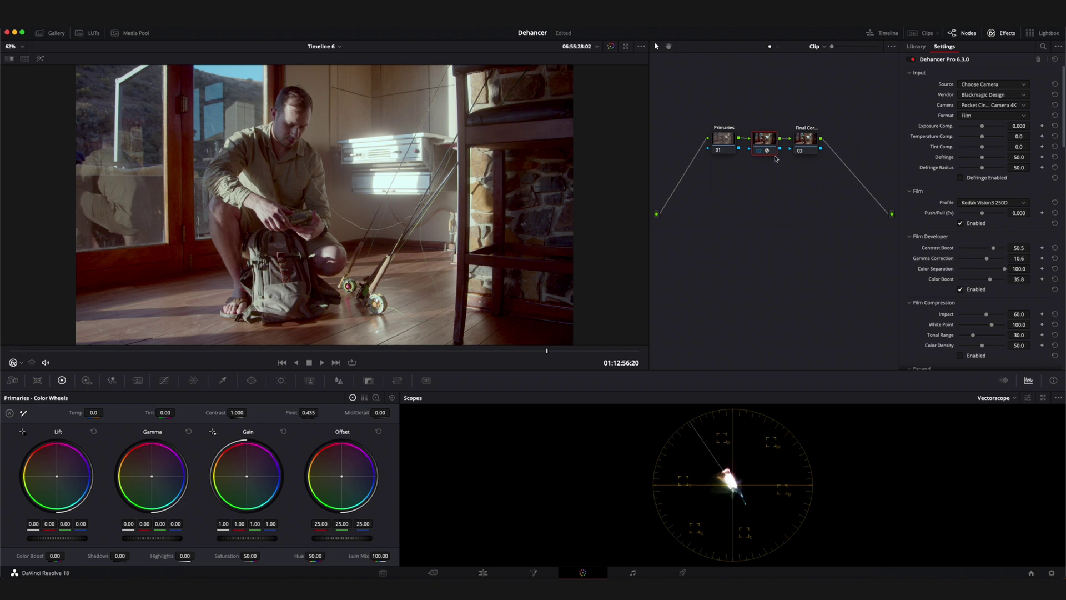
- Lift Primaries highlights to 14.50, then set Dehancer Exposure Comp. 0.579 and Temperature Comp. 13.8
click(730, 145)
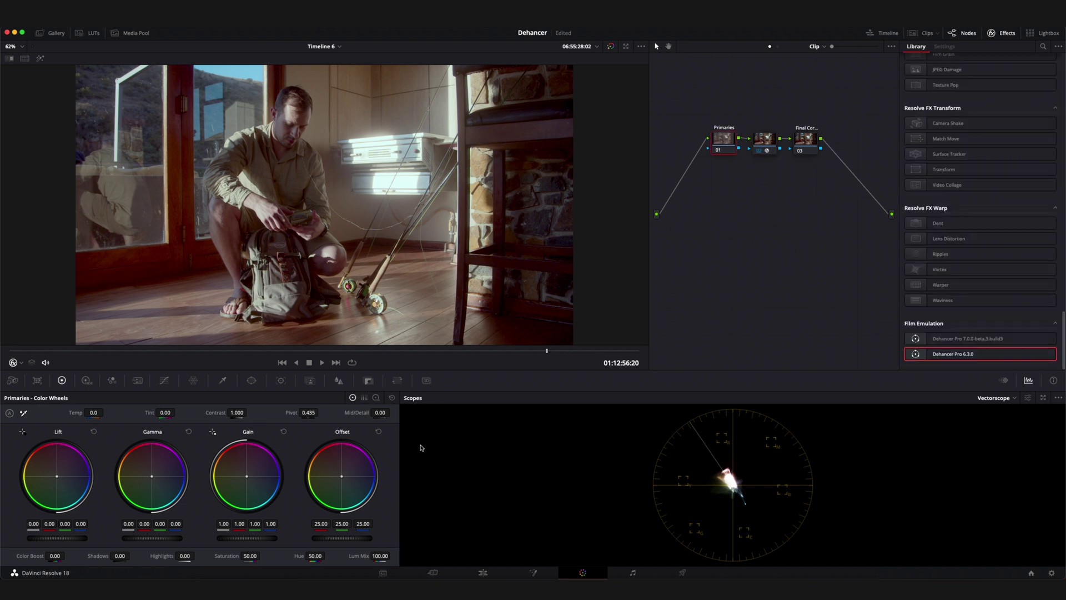
drag(189, 556, 176, 556)
click(758, 146)
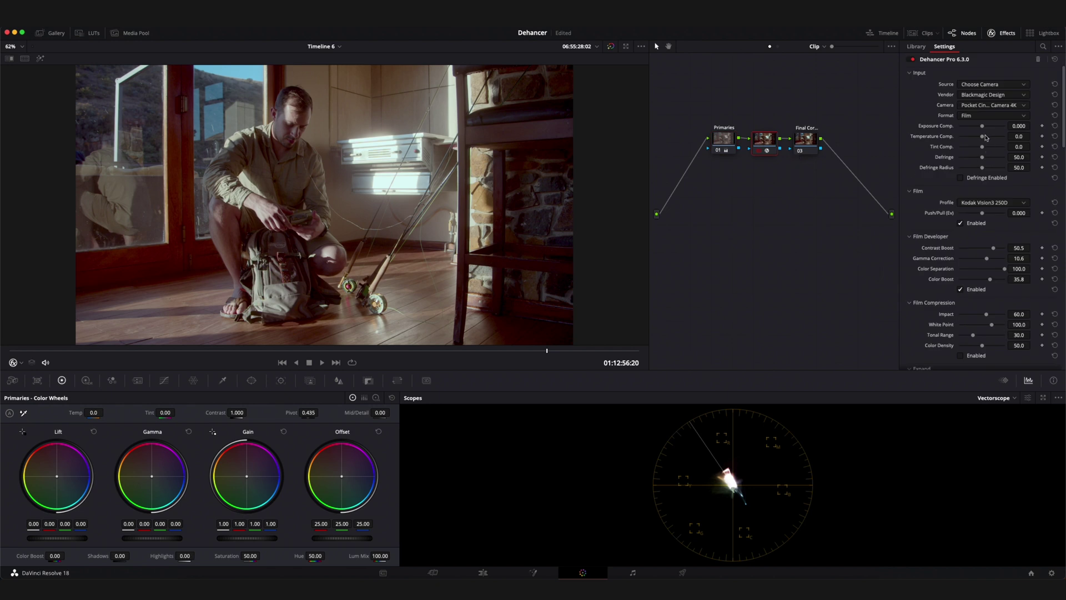
drag(982, 128, 987, 128)
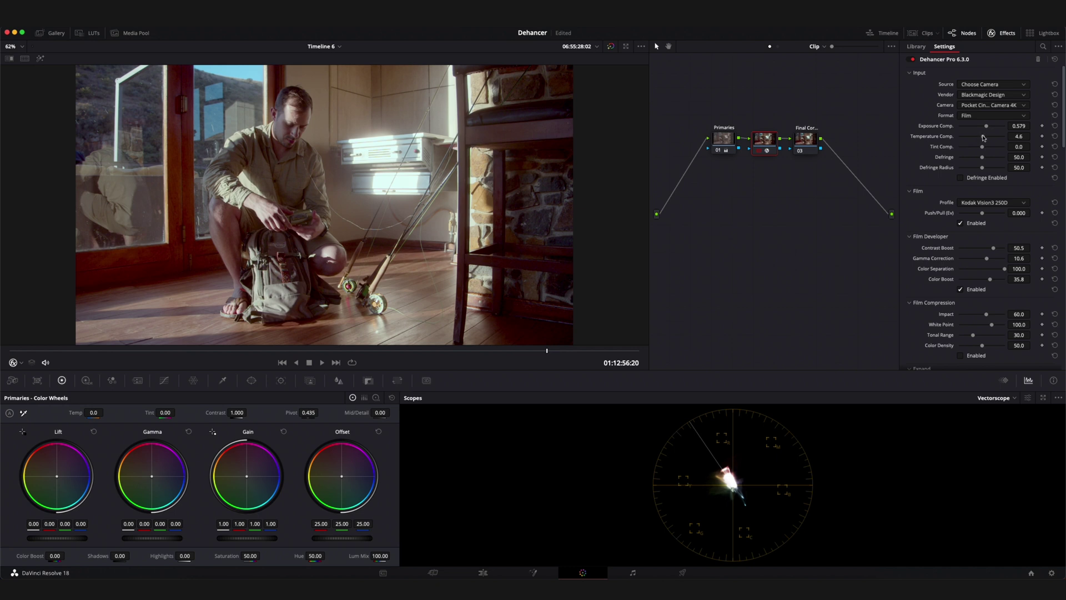
drag(983, 137, 979, 148)
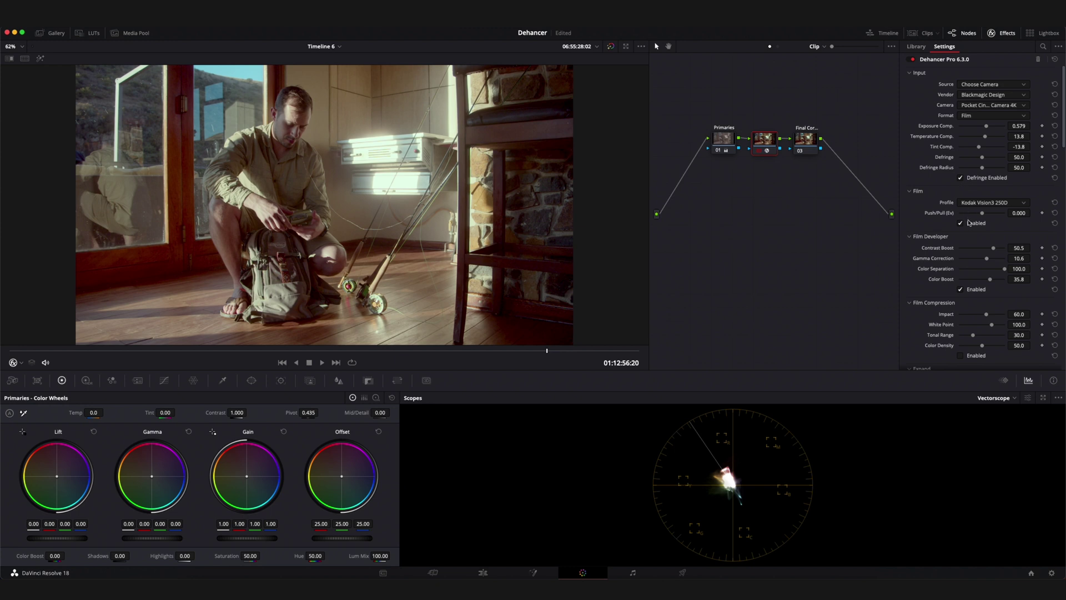
- Lower Dehancer's Contrast Boost to 33.9
scroll(977, 241, down, 1)
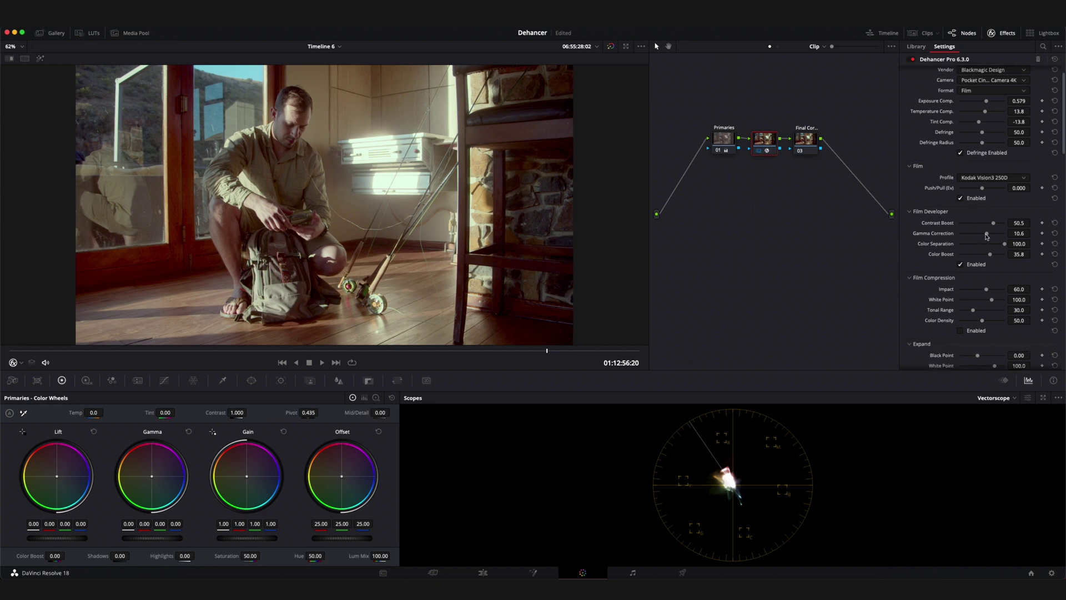
scroll(987, 236, down, 2)
scroll(986, 236, up, 2)
drag(994, 223, 994, 228)
- Preview the Agfa Scala 200x, Fujichrome Velvia 100 and Fujifilm Neopan Acros 100 film stocks
click(997, 178)
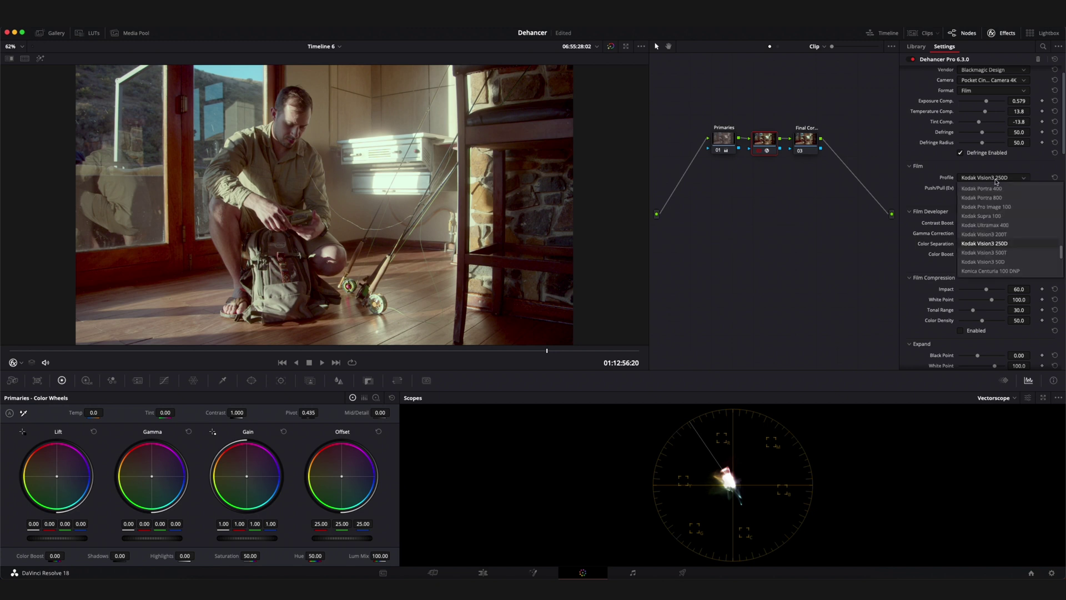
click(991, 205)
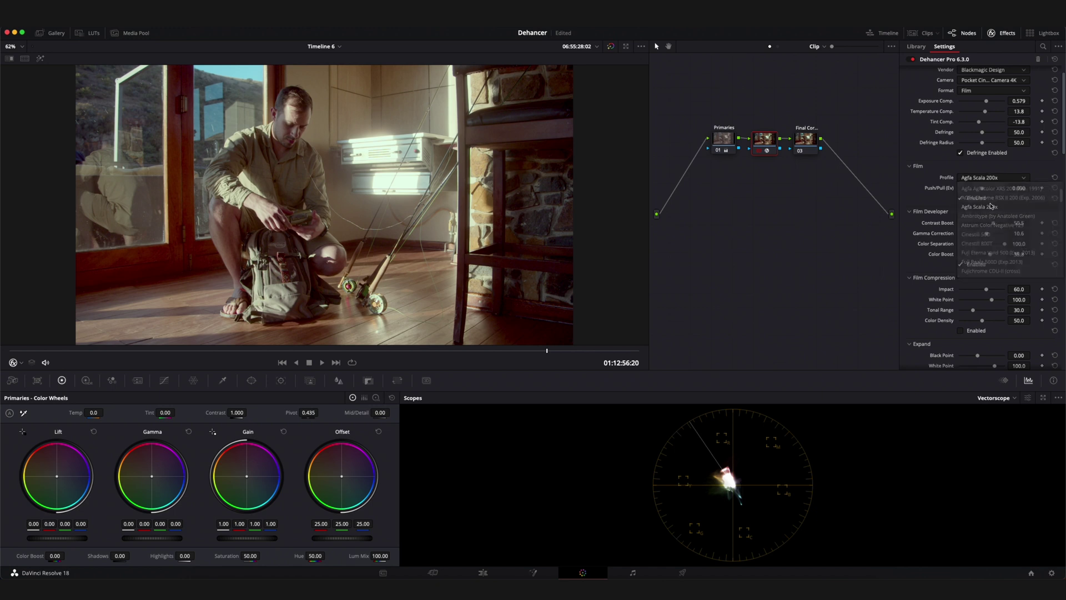
click(996, 178)
scroll(991, 233, down, 2)
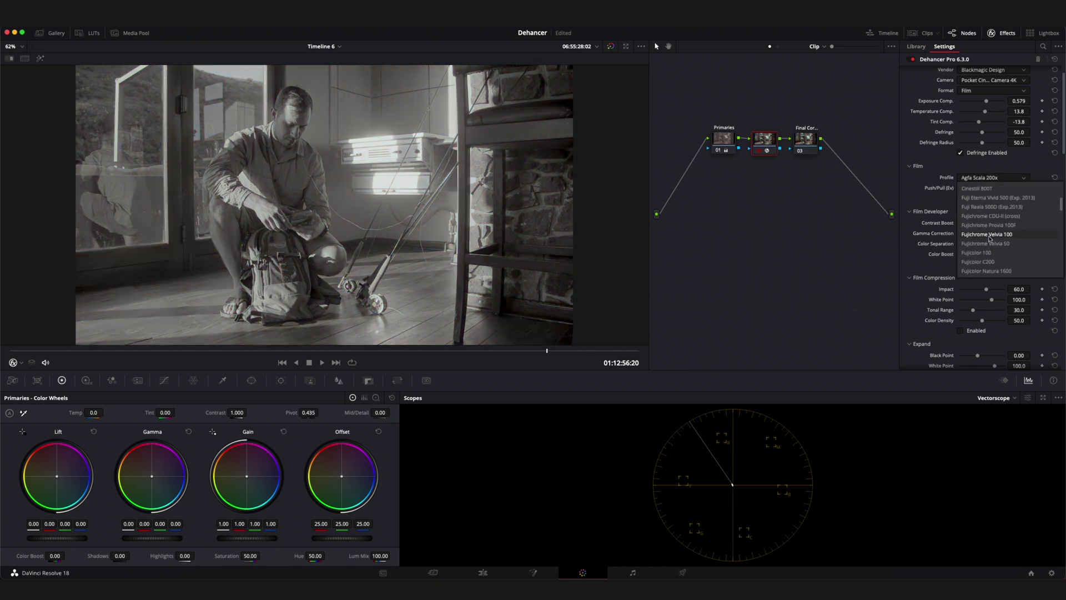
click(994, 234)
click(1005, 179)
scroll(999, 237, down, 2)
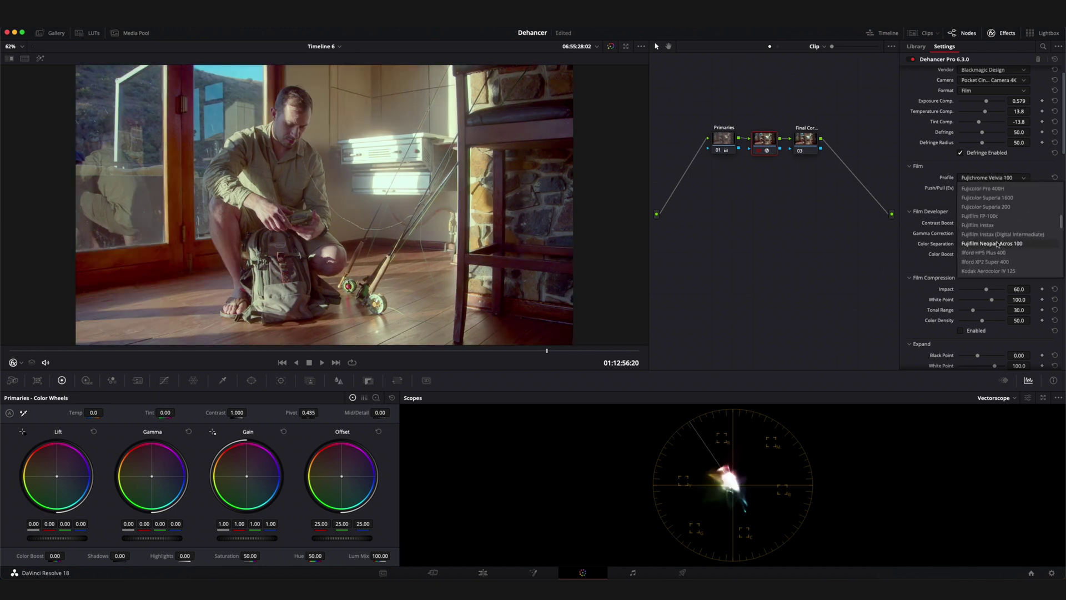
click(998, 243)
- Try Kodak Portra 160NC, then set the film stock to Kodak Vision3 50D
click(1003, 179)
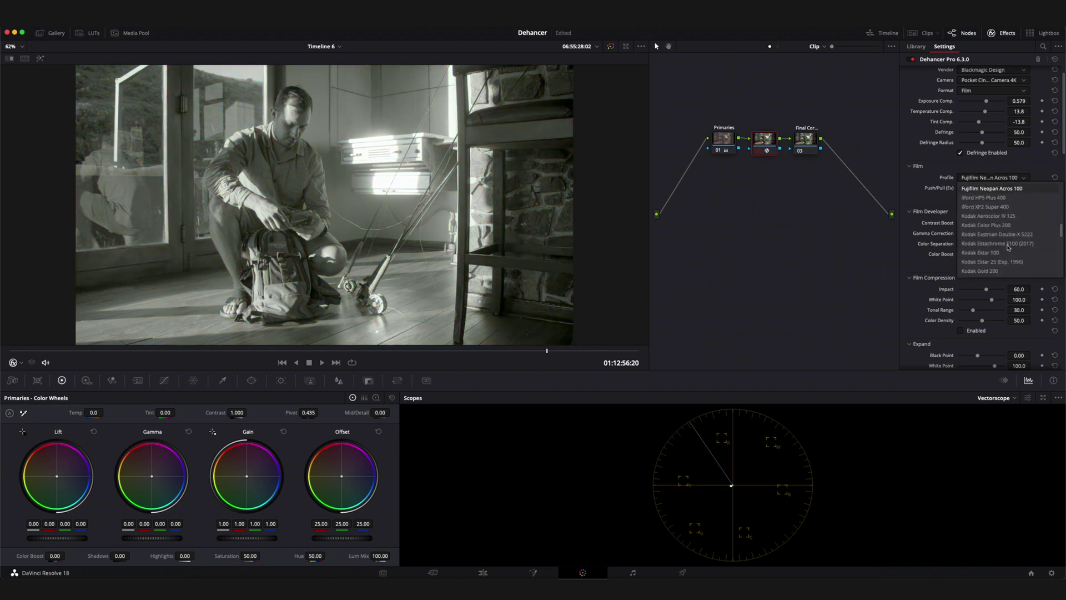
scroll(1003, 245, down, 2)
click(1003, 253)
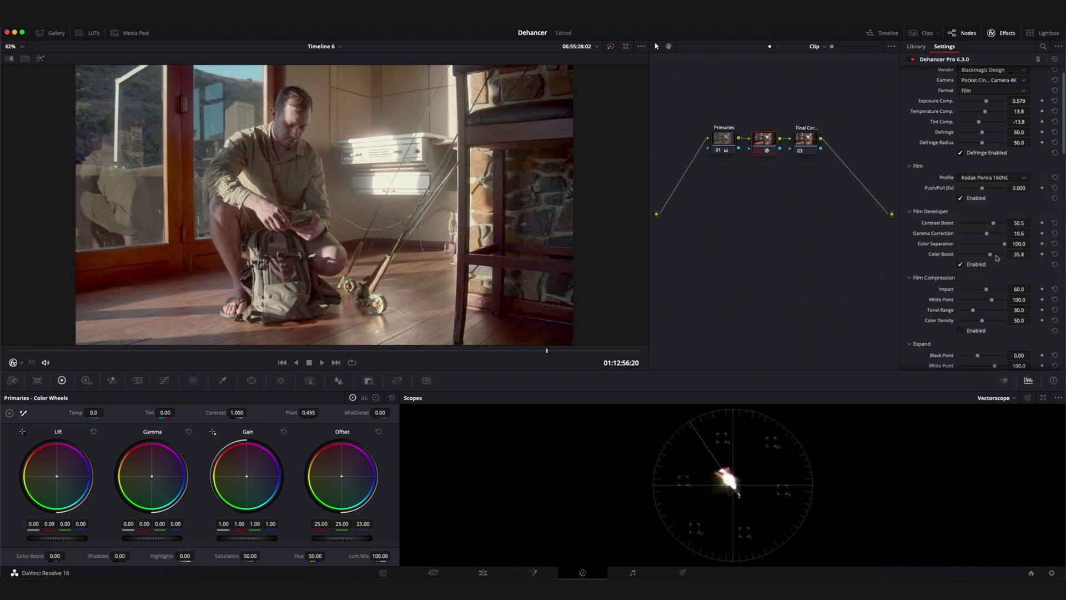
click(1003, 177)
scroll(1003, 236, down, 3)
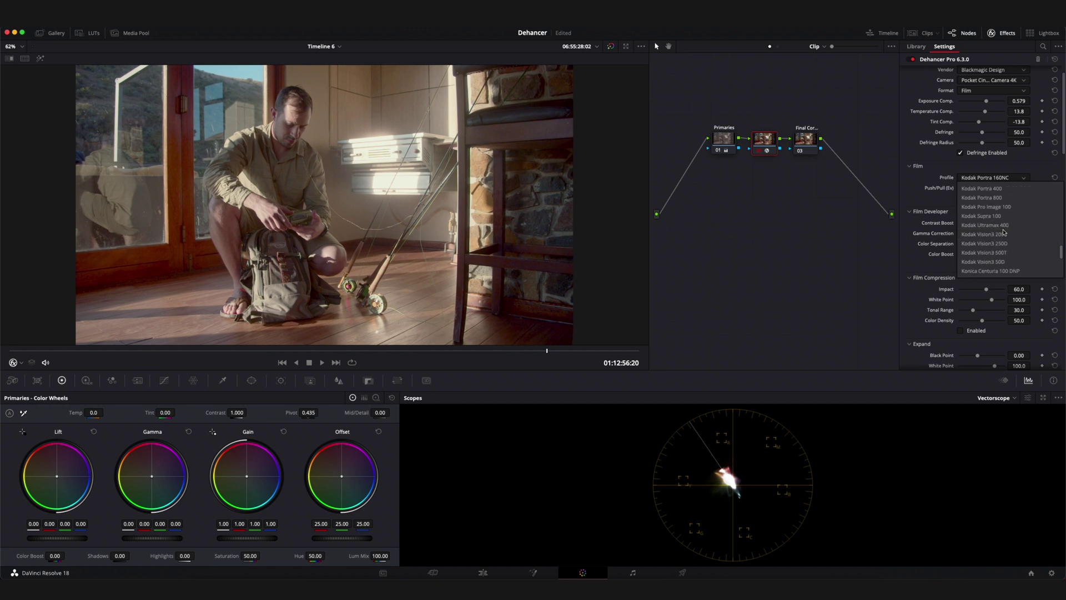
click(1008, 260)
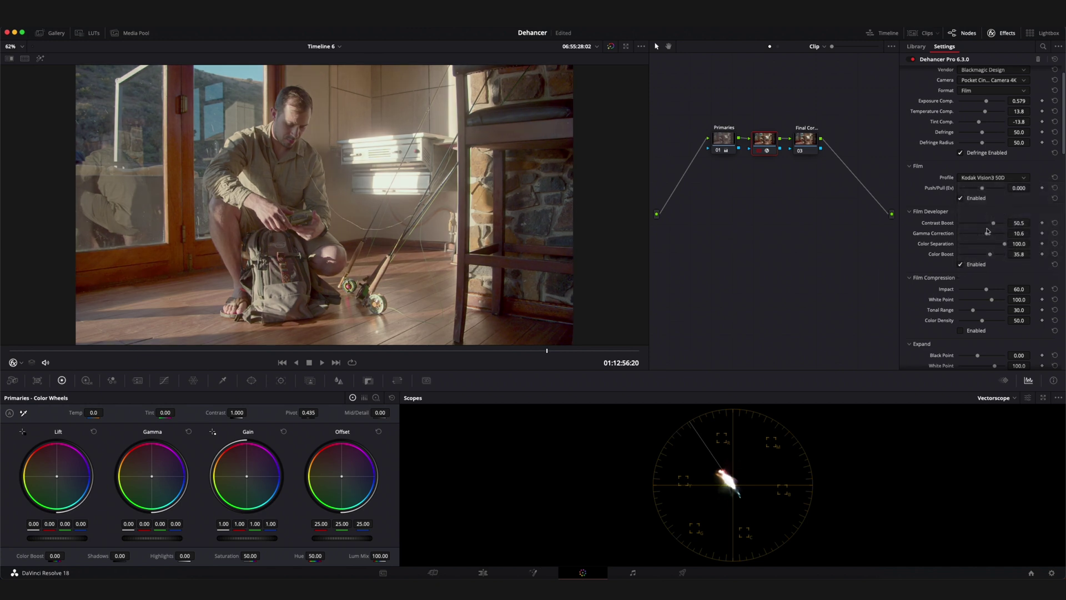
scroll(987, 231, down, 1)
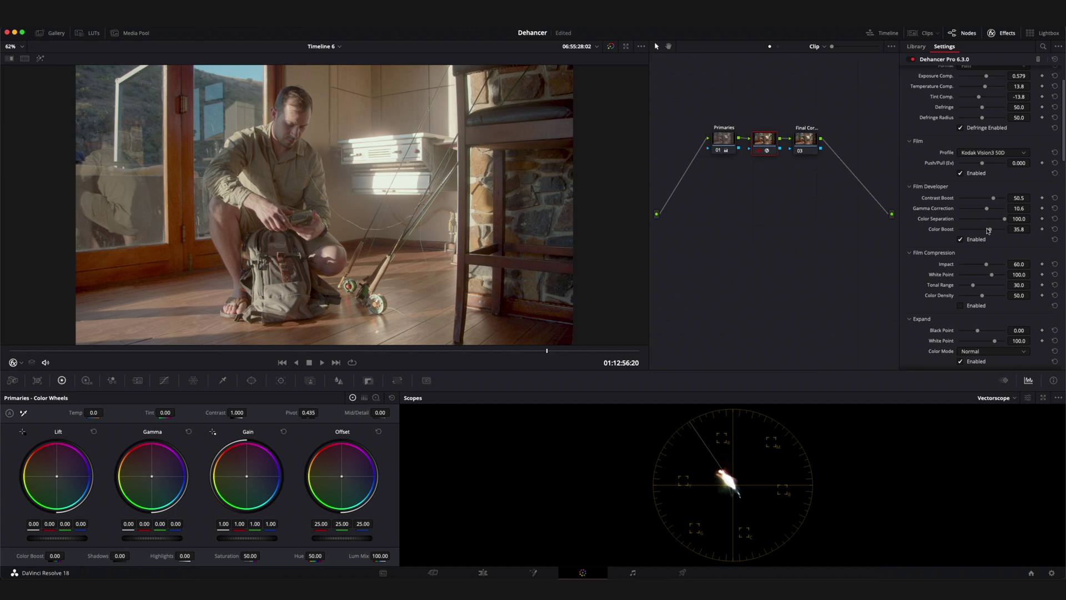
click(961, 239)
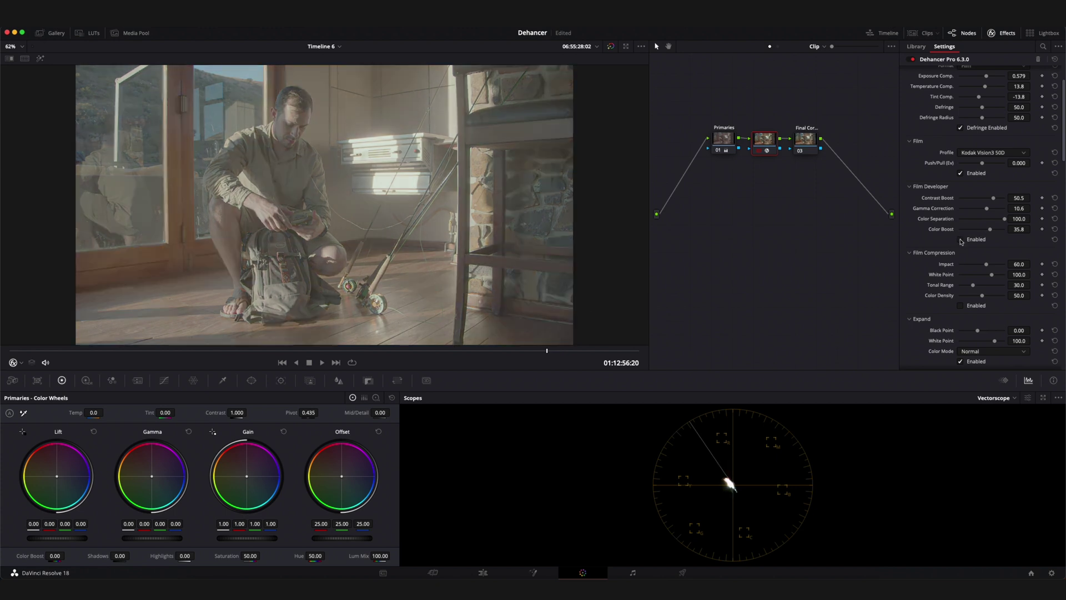
click(960, 240)
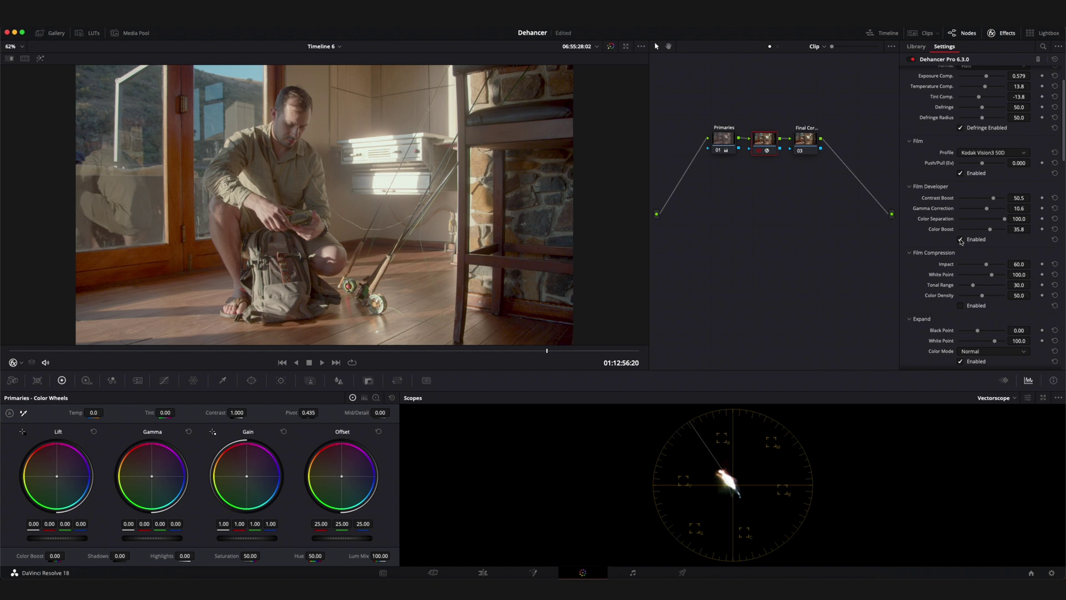
click(960, 240)
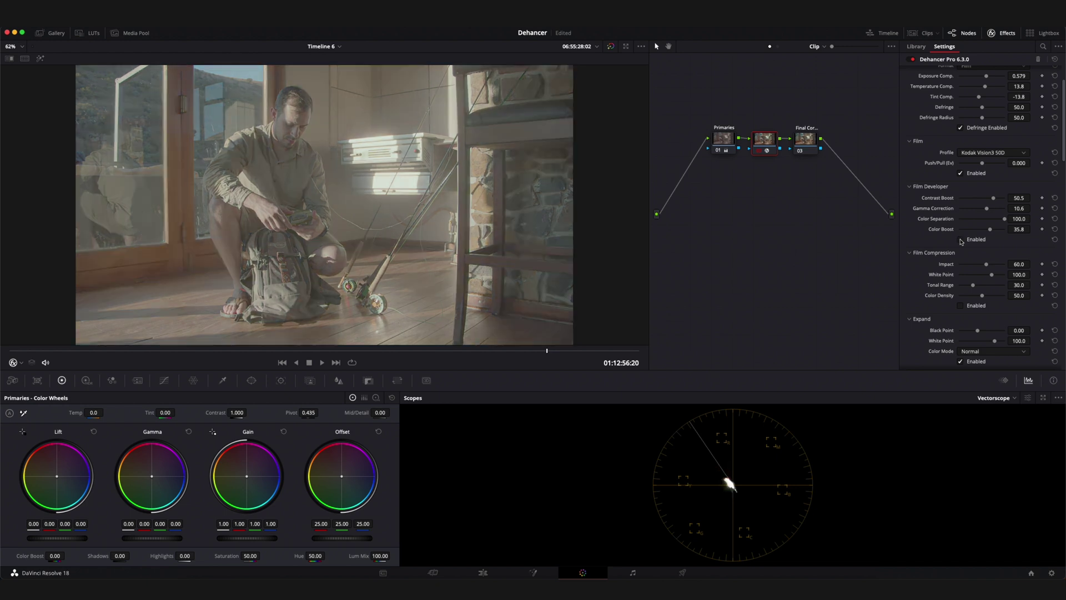
click(961, 240)
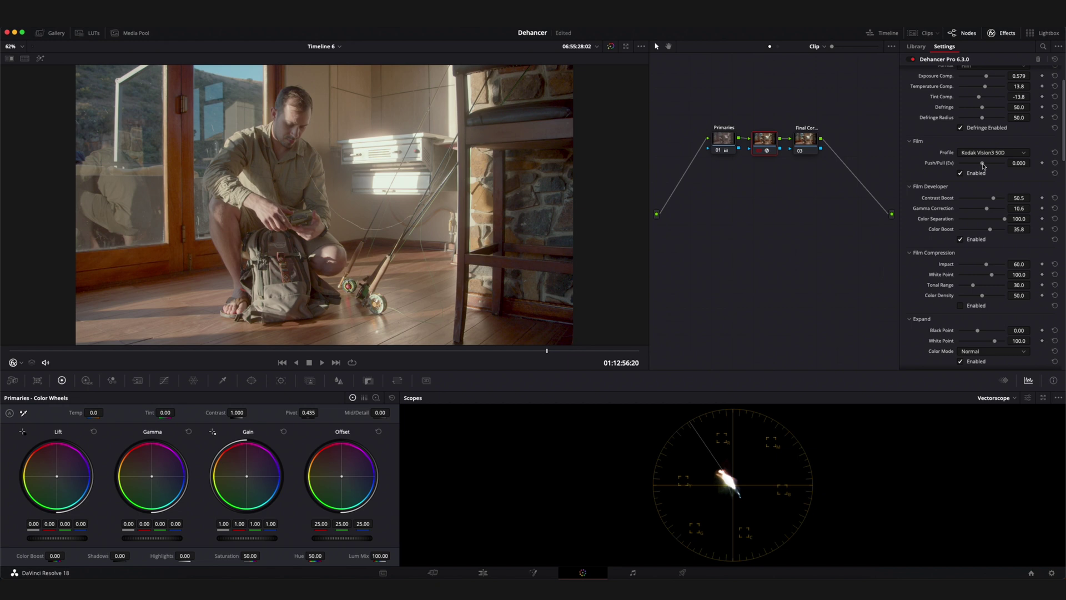
mouse_move(981, 163)
mouse_down()
mouse_move(953, 169)
mouse_move(1027, 167)
mouse_move(959, 167)
mouse_move(1004, 169)
mouse_move(982, 166)
mouse_up()
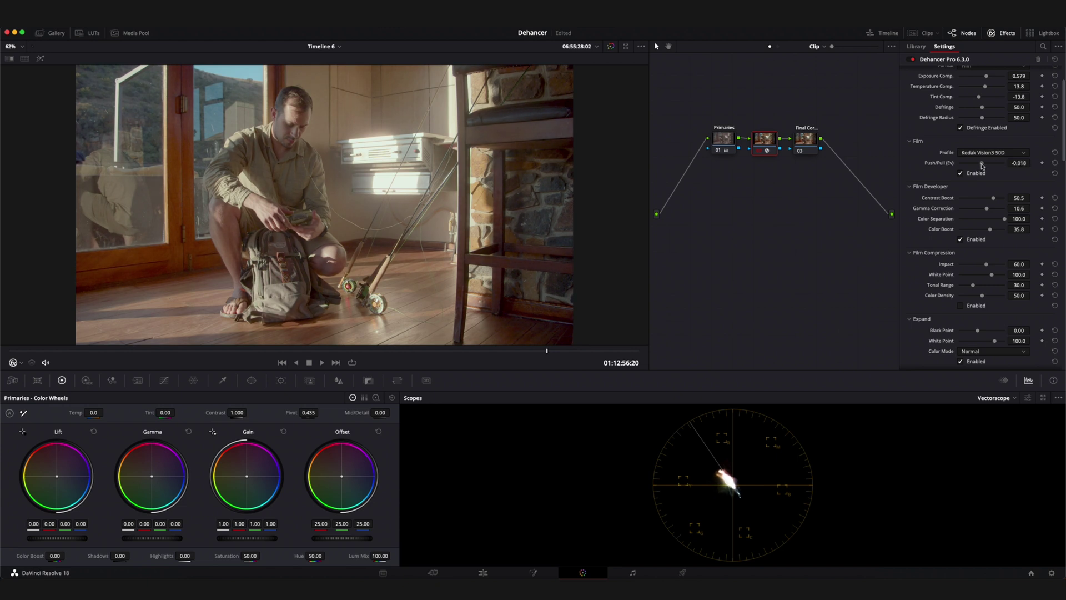
double_click(949, 164)
- Switch the scope to RGB Parade and raise the Expand Black Point to 7.53
click(1006, 399)
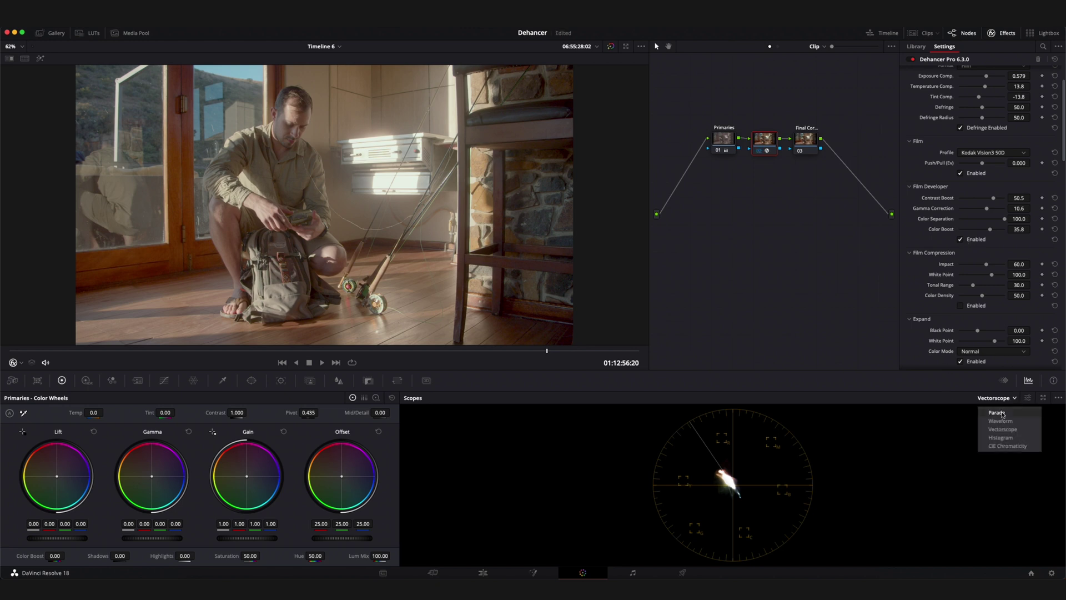
click(998, 410)
scroll(972, 328, down, 1)
scroll(972, 328, down, 1)
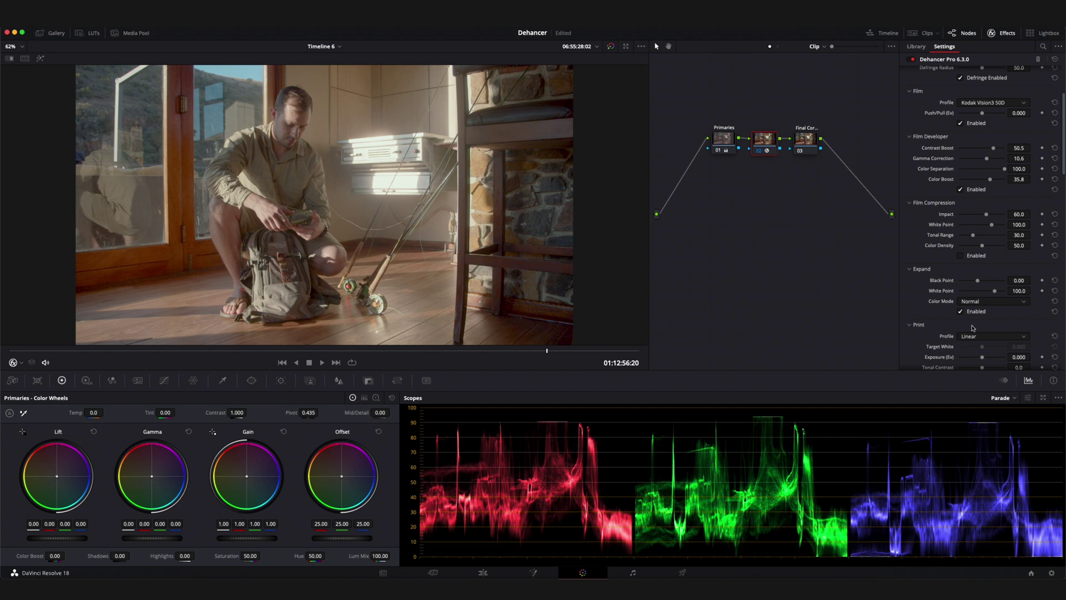
drag(977, 281, 986, 290)
- Compare Expand Color Mode Luma against Normal, keep Normal, and adjust input Tint Comp
click(991, 301)
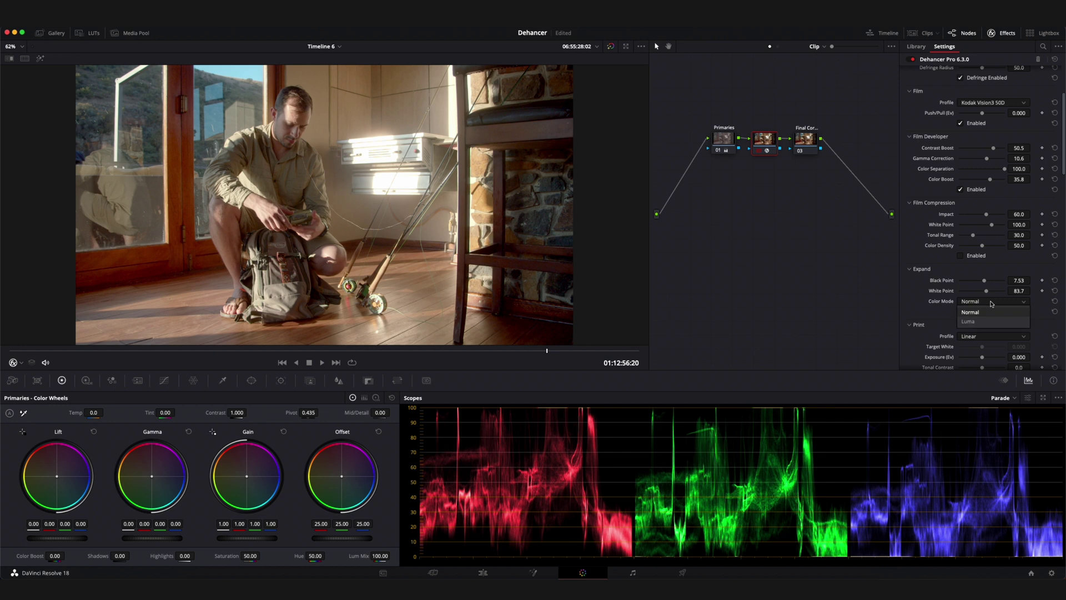
click(978, 322)
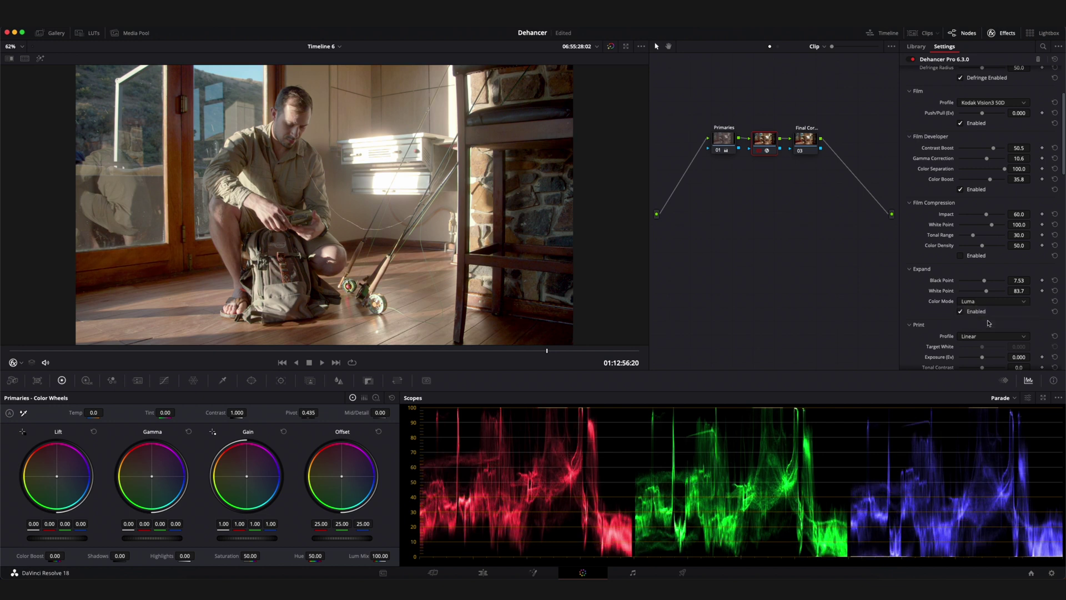
click(992, 302)
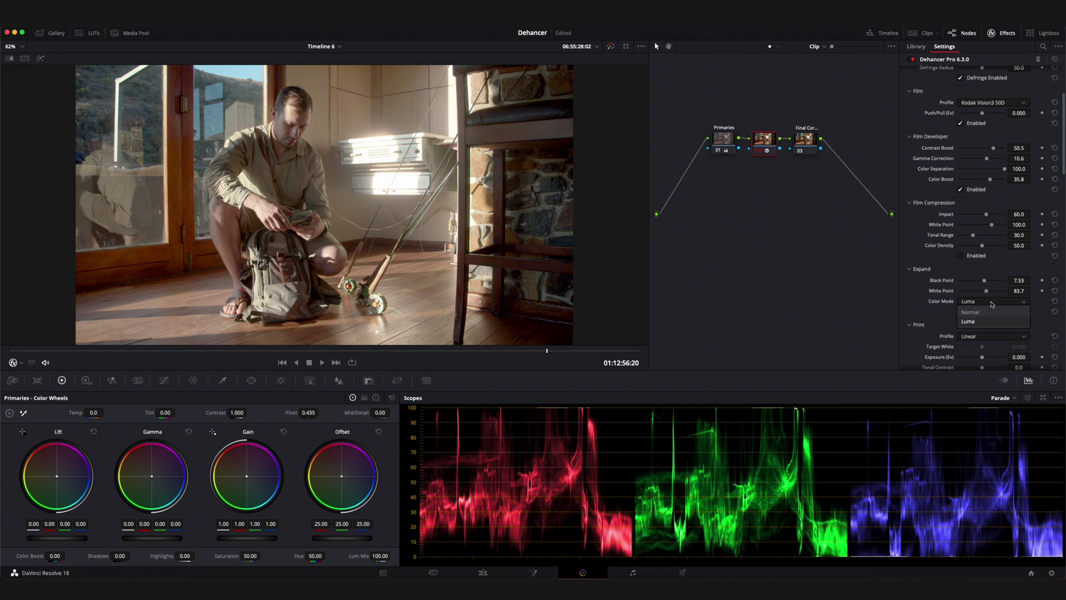
click(990, 312)
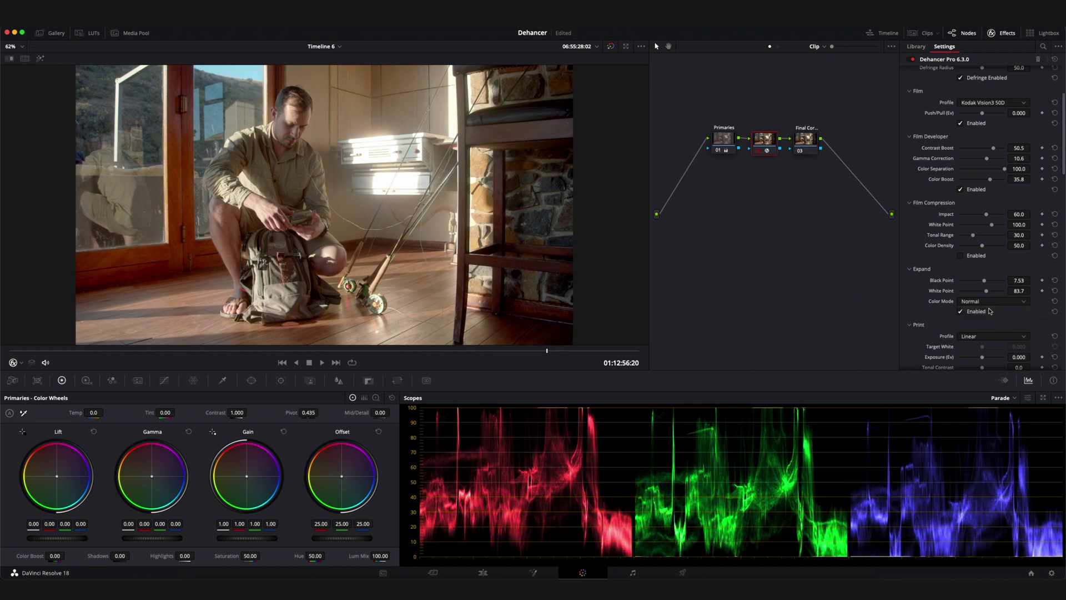
click(992, 304)
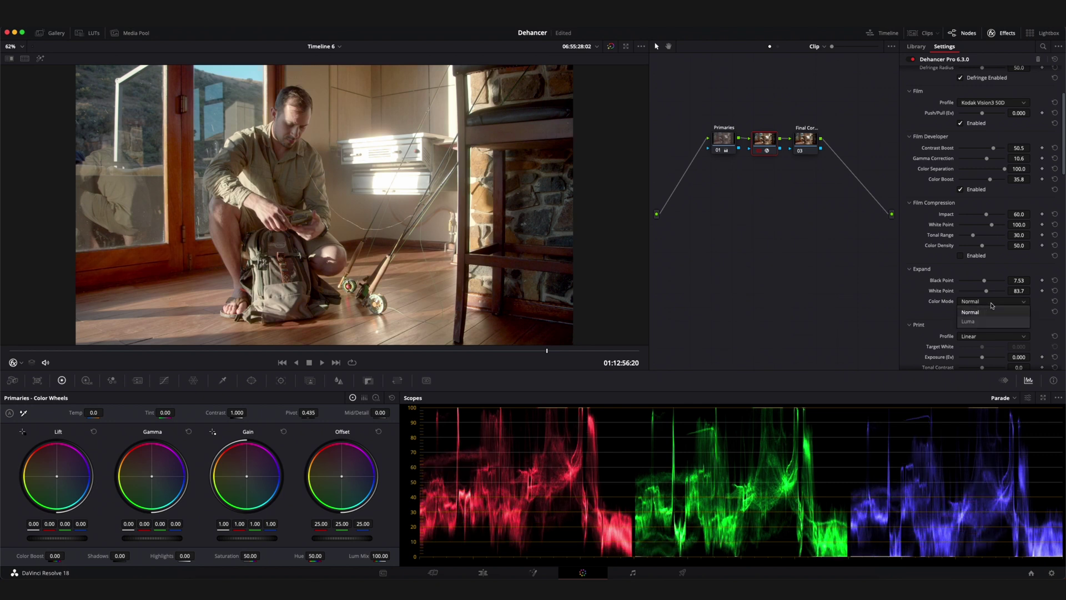
click(989, 321)
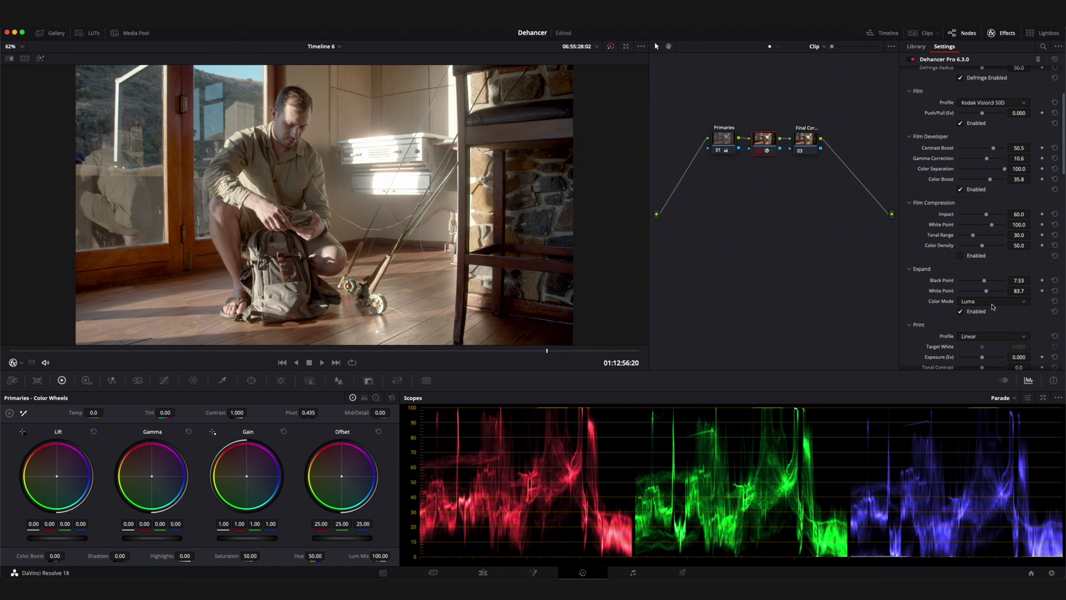
click(993, 305)
click(989, 312)
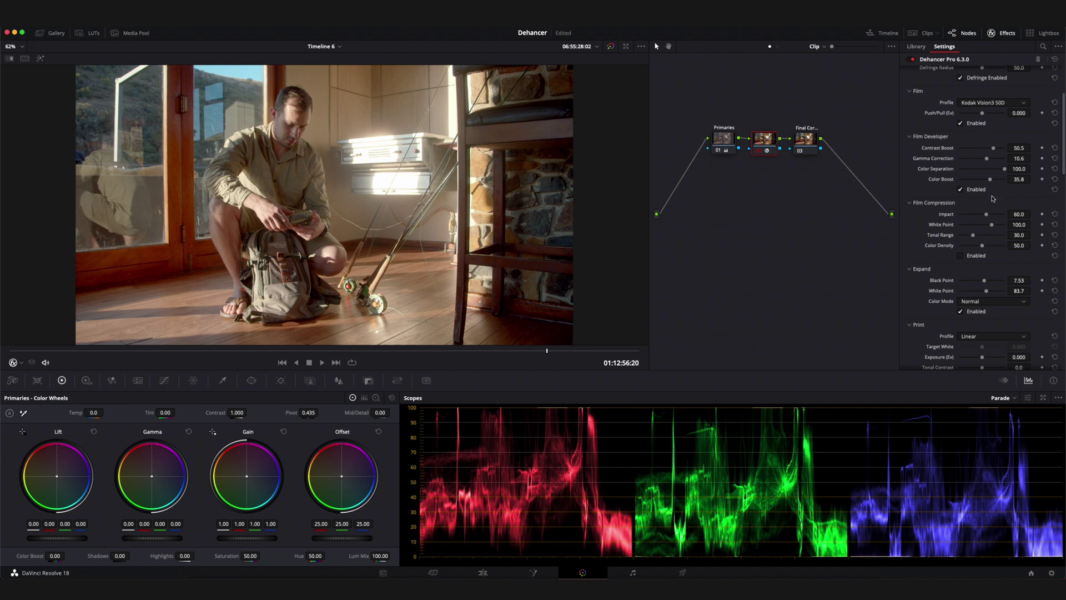
scroll(990, 209, up, 3)
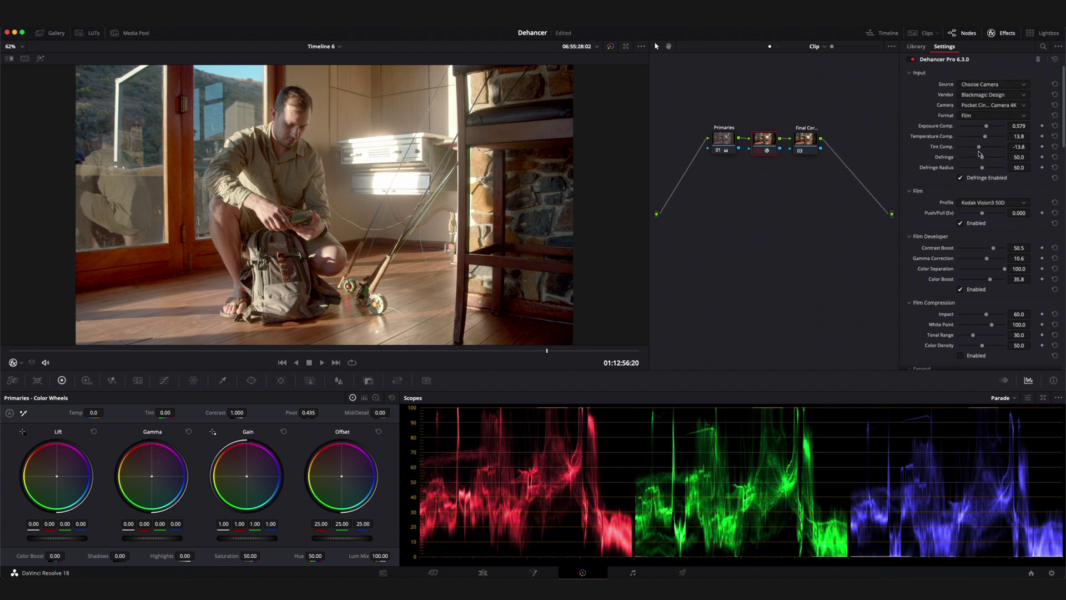
drag(979, 148, 979, 151)
- Audition Cineon Film Log, Fujifilm 3513 and Kodak 2383, then choose Kodak Endura Glossy Paper
scroll(966, 242, down, 5)
scroll(966, 243, down, 2)
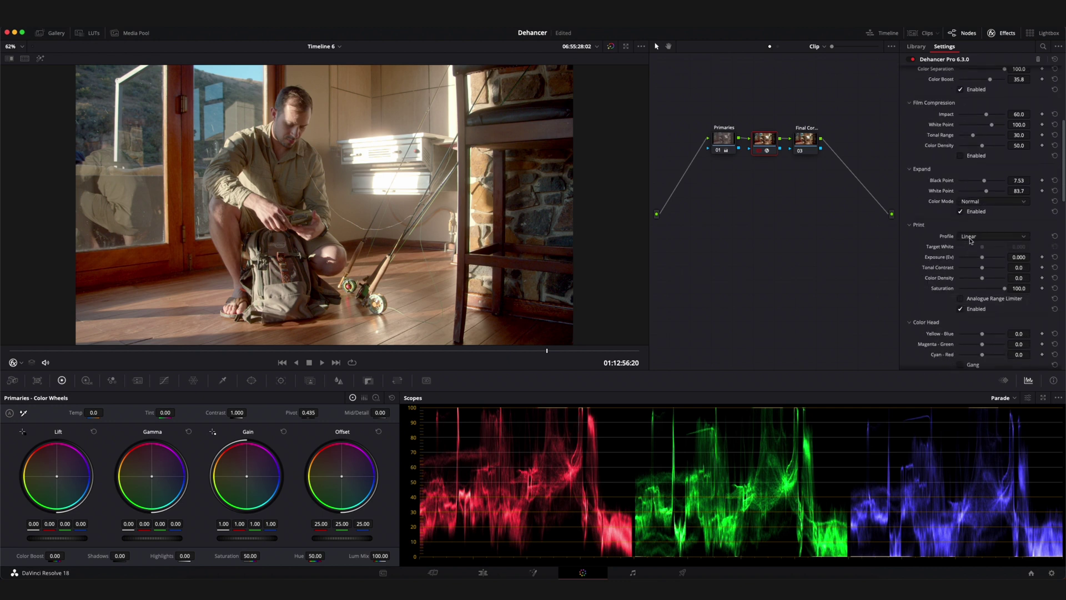
click(973, 238)
click(979, 256)
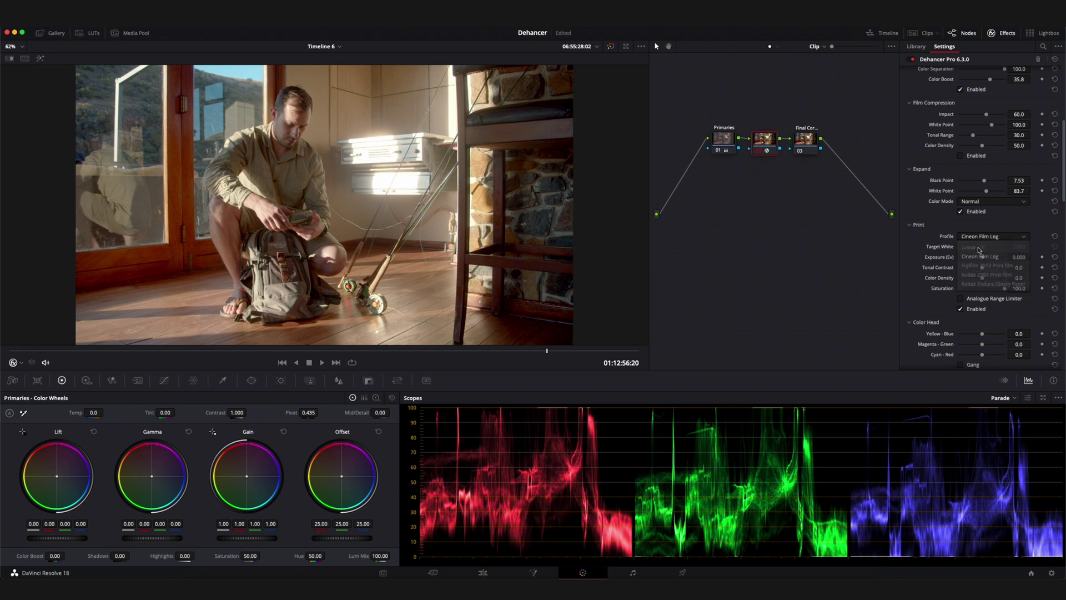
click(979, 237)
click(983, 266)
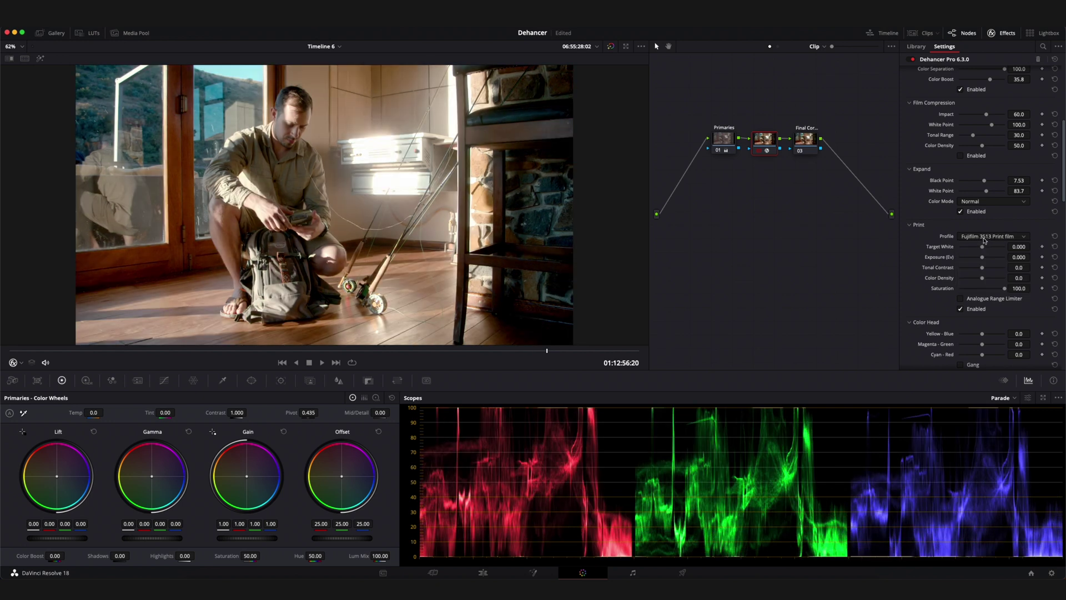
click(984, 237)
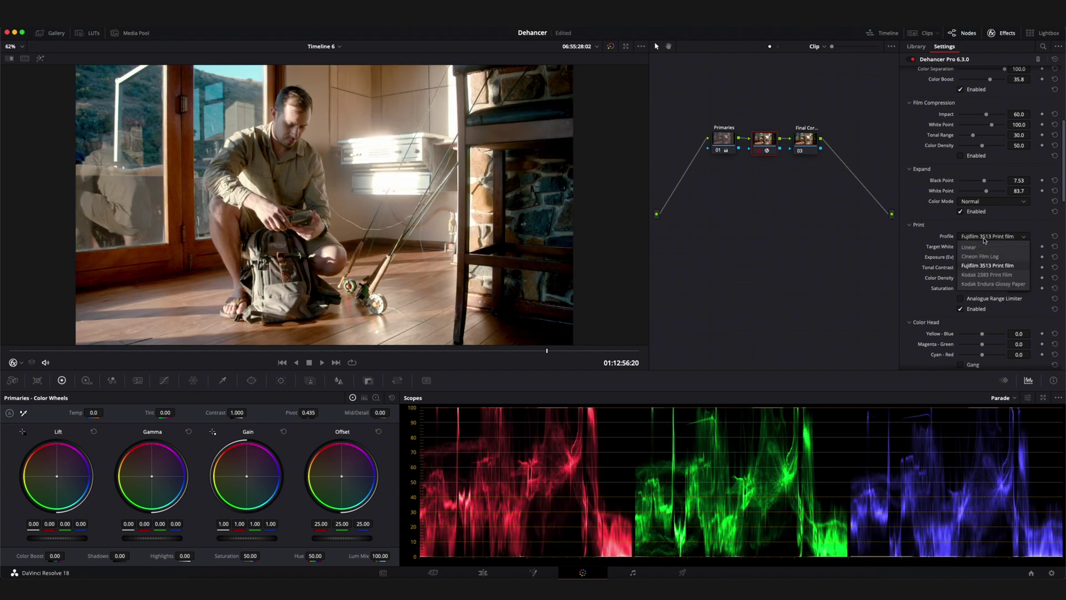
click(988, 275)
click(991, 239)
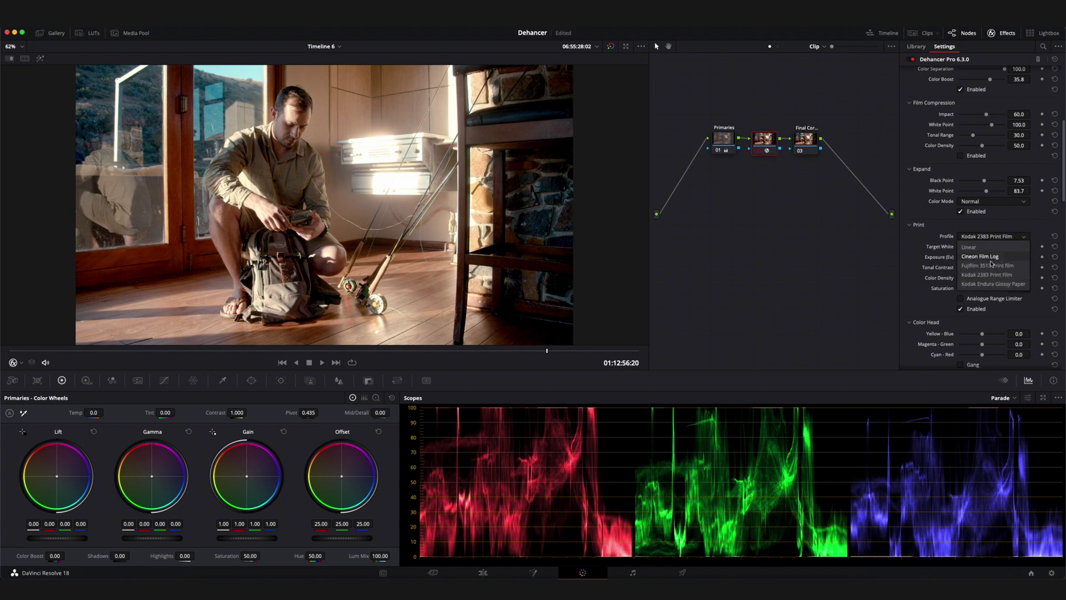
click(994, 284)
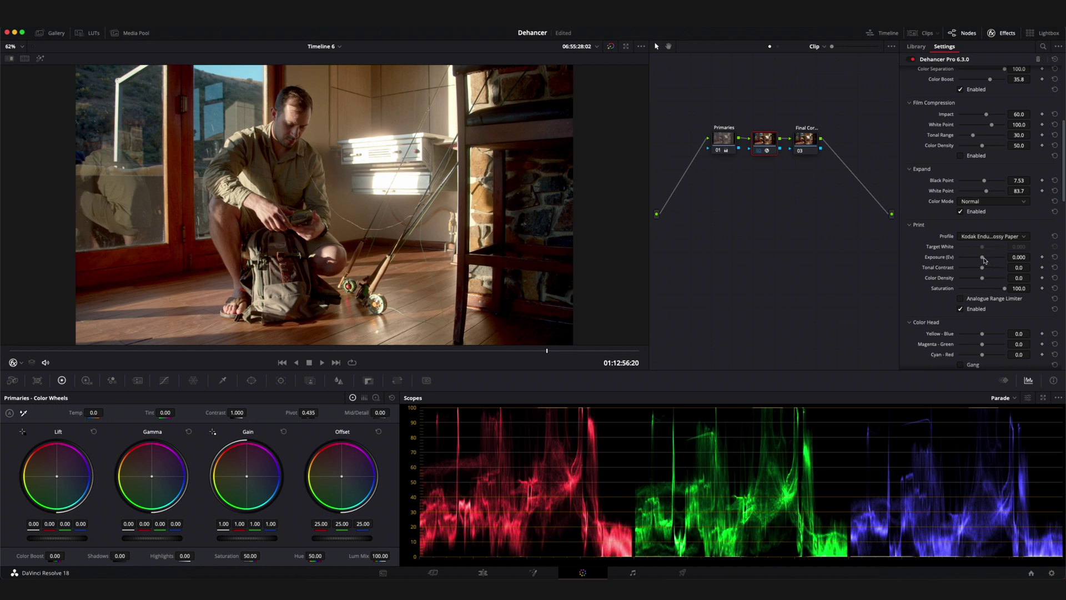
- Set Print Exposure 0.249, Tonal Contrast 4.2, Color Density -17.4, leaving Analogue Range Limiter off
drag(984, 260, 981, 279)
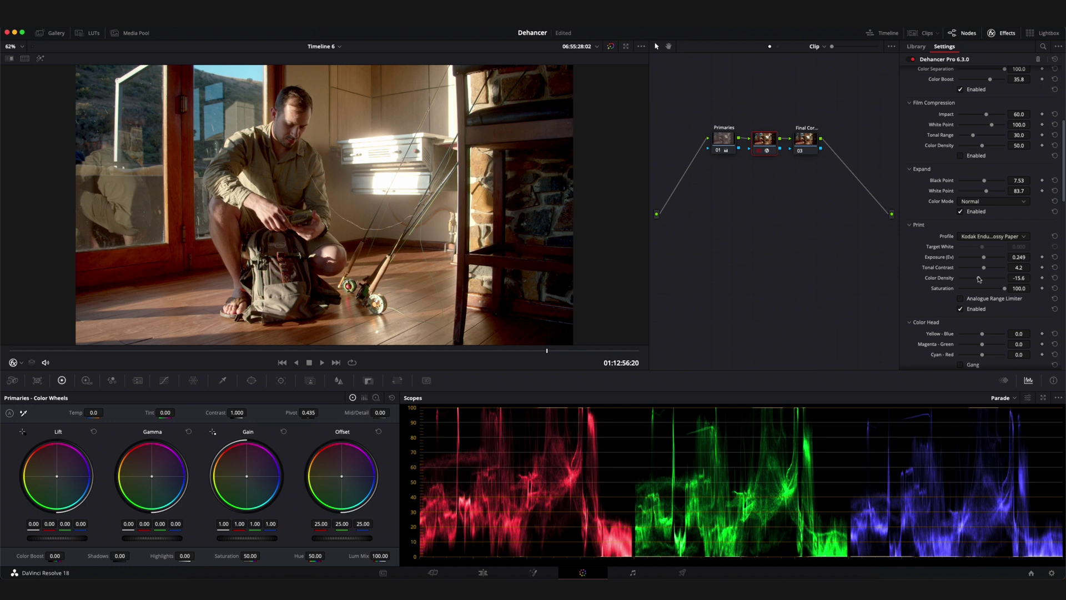
drag(979, 280, 1038, 286)
click(961, 299)
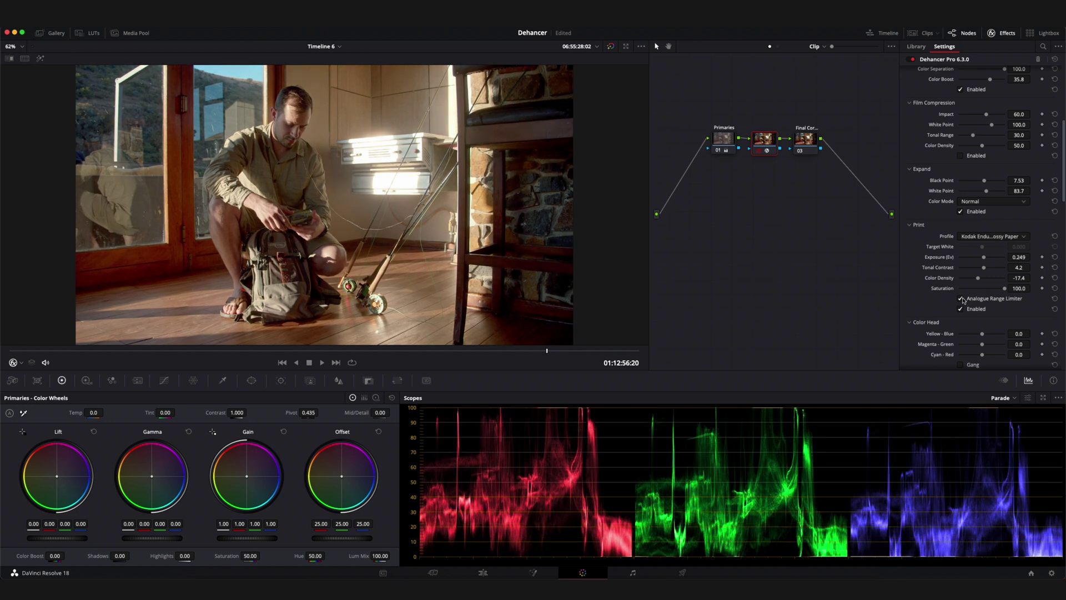
click(962, 299)
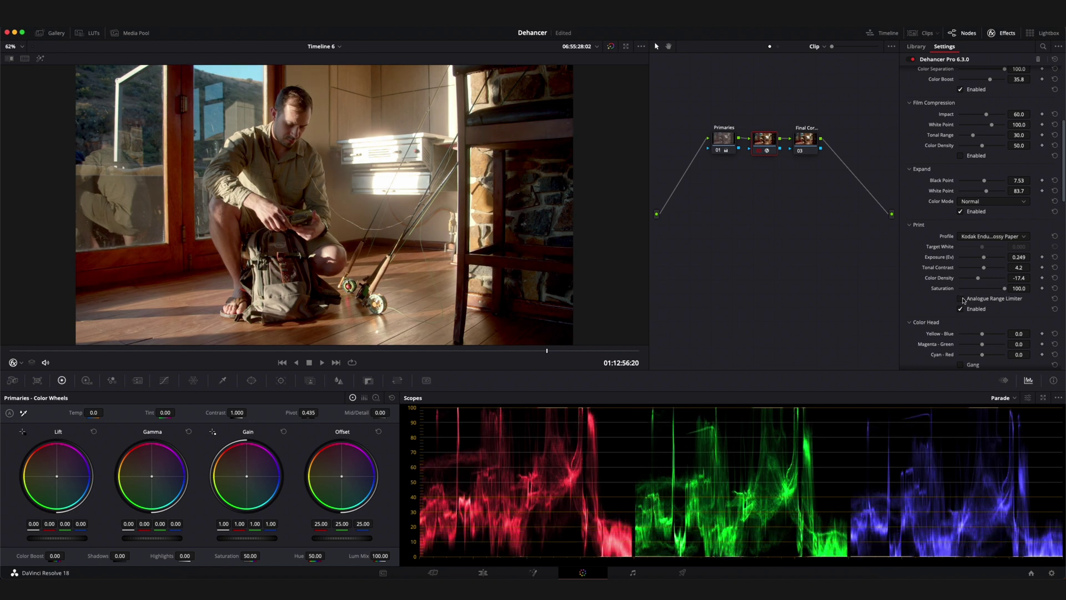
click(962, 299)
click(961, 299)
- Enable Film Compression with Impact 60.5, White Point 100.8, Tonal Range 9.1, Color Density 12.9
scroll(962, 298, up, 3)
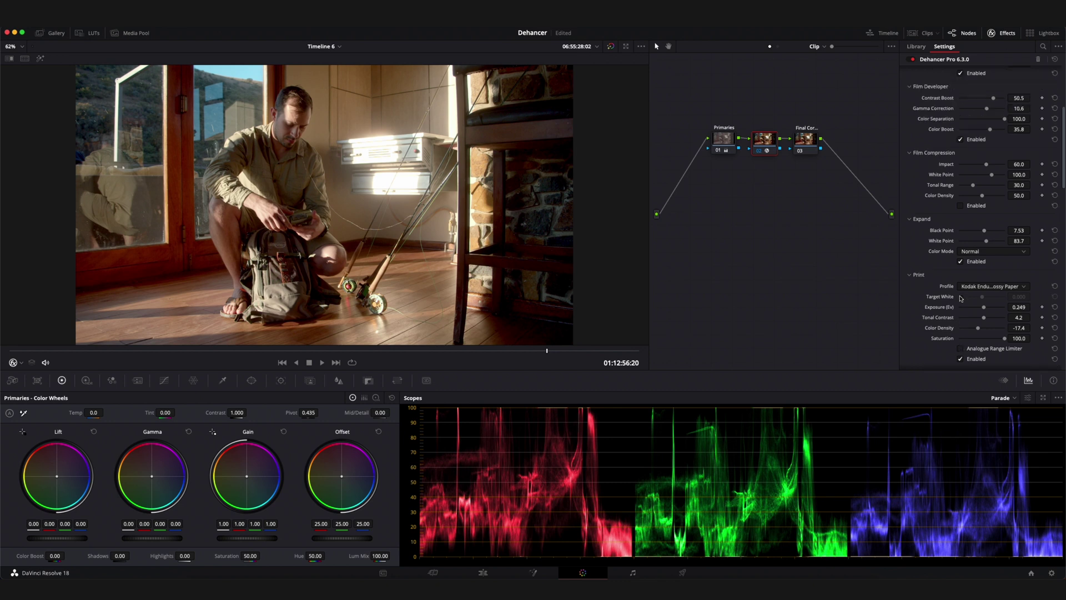
click(967, 207)
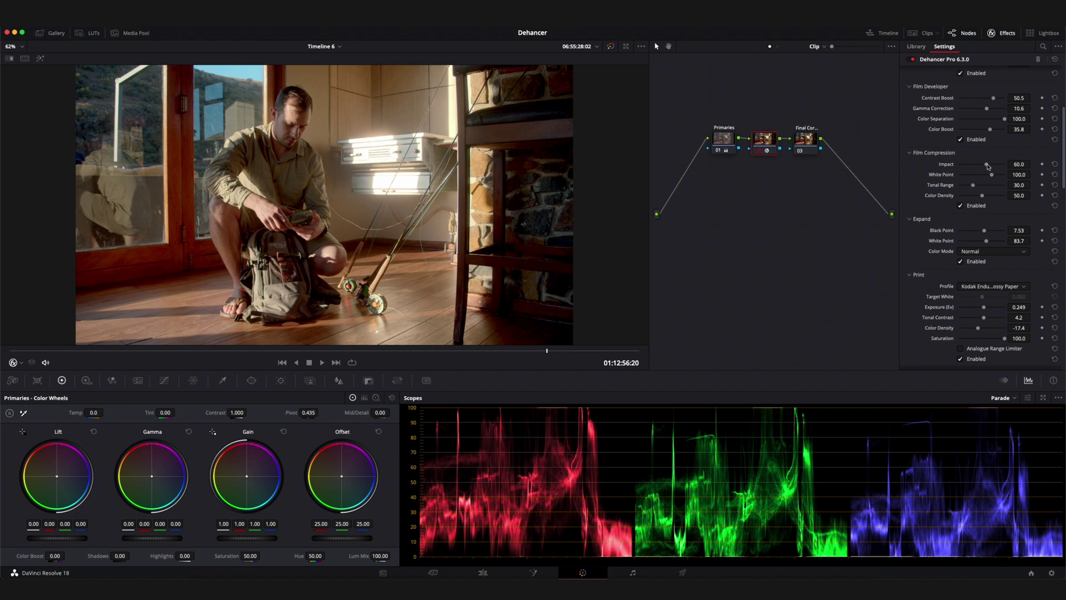
mouse_move(988, 165)
mouse_down()
mouse_move(950, 172)
mouse_move(997, 165)
mouse_move(988, 171)
mouse_up()
mouse_move(993, 175)
mouse_down()
mouse_move(1004, 176)
mouse_move(936, 172)
mouse_move(993, 183)
mouse_up()
mouse_move(974, 188)
mouse_down()
mouse_move(945, 190)
mouse_move(1022, 186)
mouse_move(968, 186)
mouse_up()
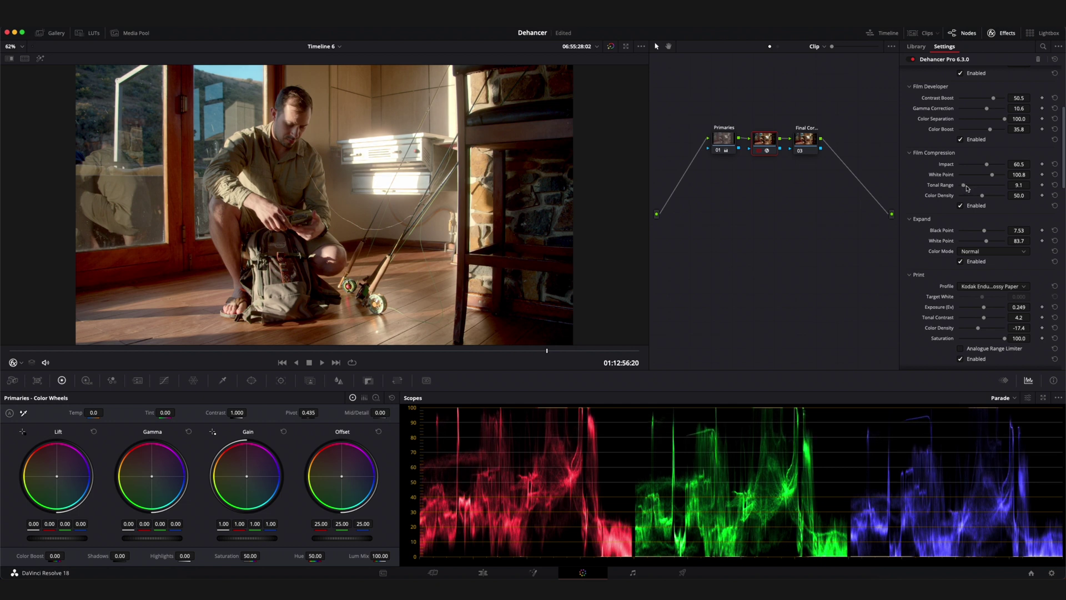
drag(983, 198, 966, 197)
- Enable Color Head, gang and reset the balance sliders, and set Cyan-Red to -1.4
scroll(941, 215, down, 3)
scroll(940, 216, down, 2)
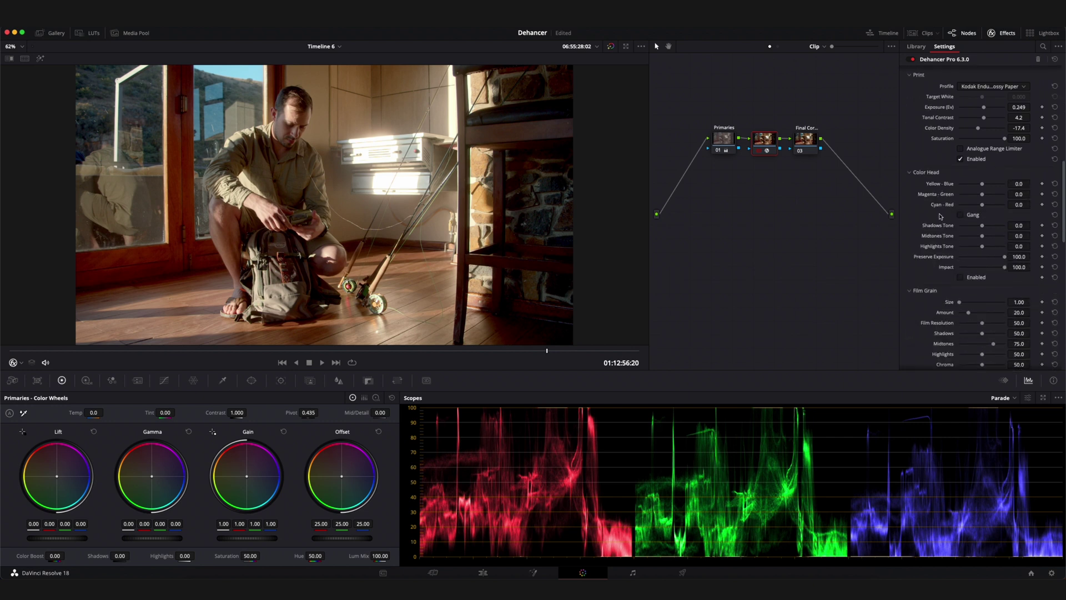
click(961, 277)
drag(982, 185, 985, 207)
click(969, 217)
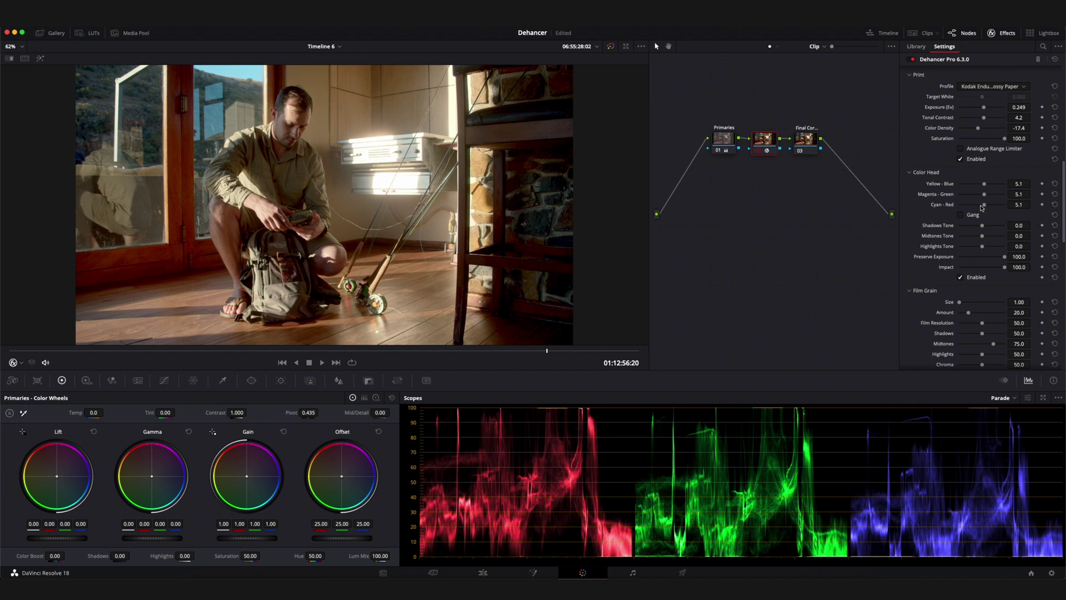
click(1055, 183)
drag(985, 206, 982, 207)
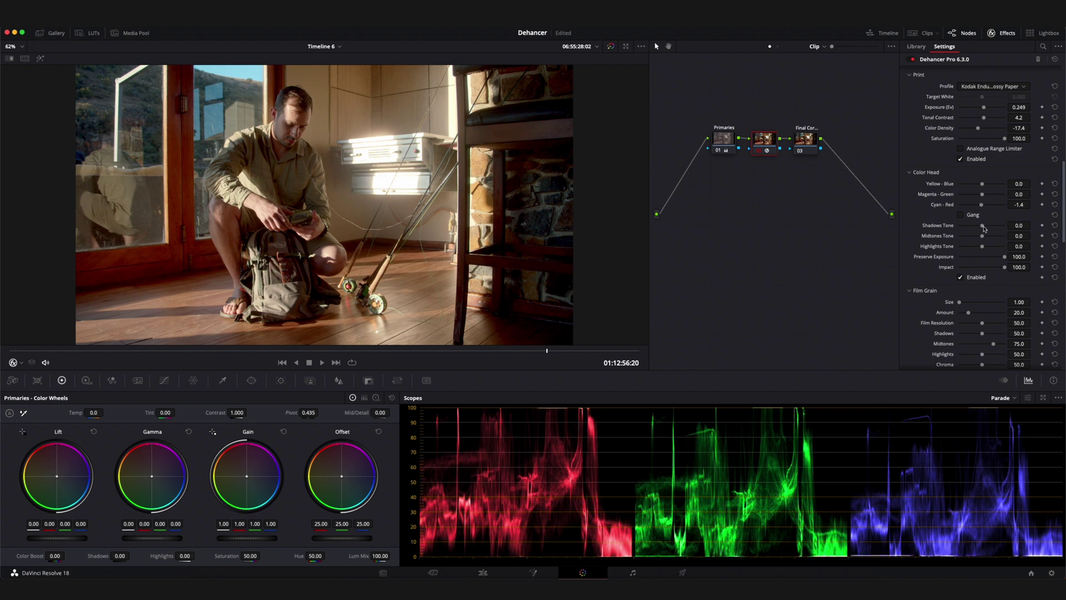
- Set Shadows Tone 19.3, Midtones Tone -6.4 and Highlights Tone -19.3
drag(982, 225, 985, 226)
drag(982, 237, 984, 250)
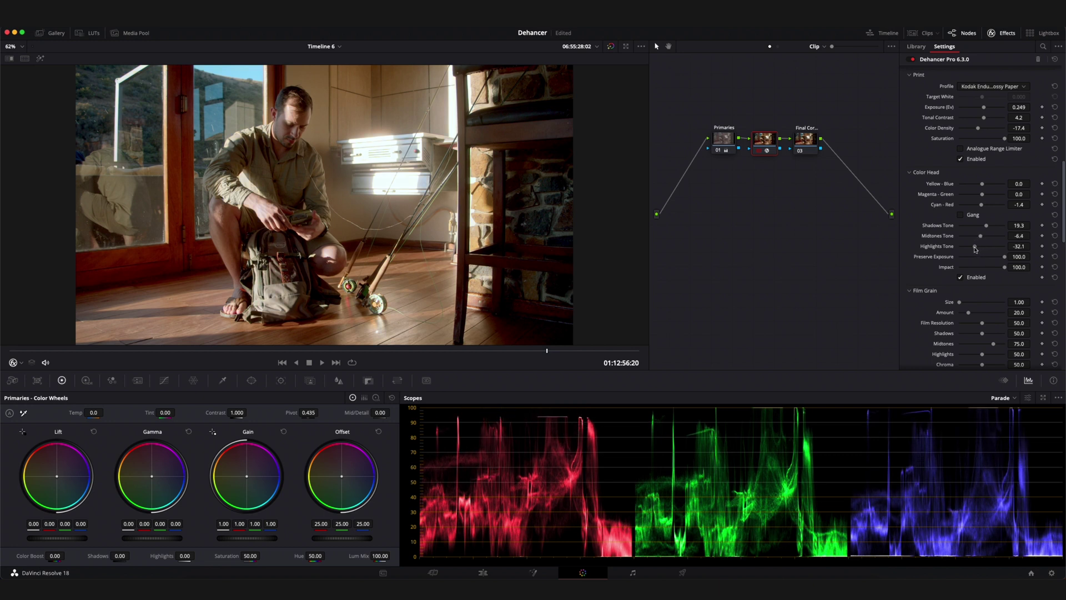
drag(983, 249, 1011, 267)
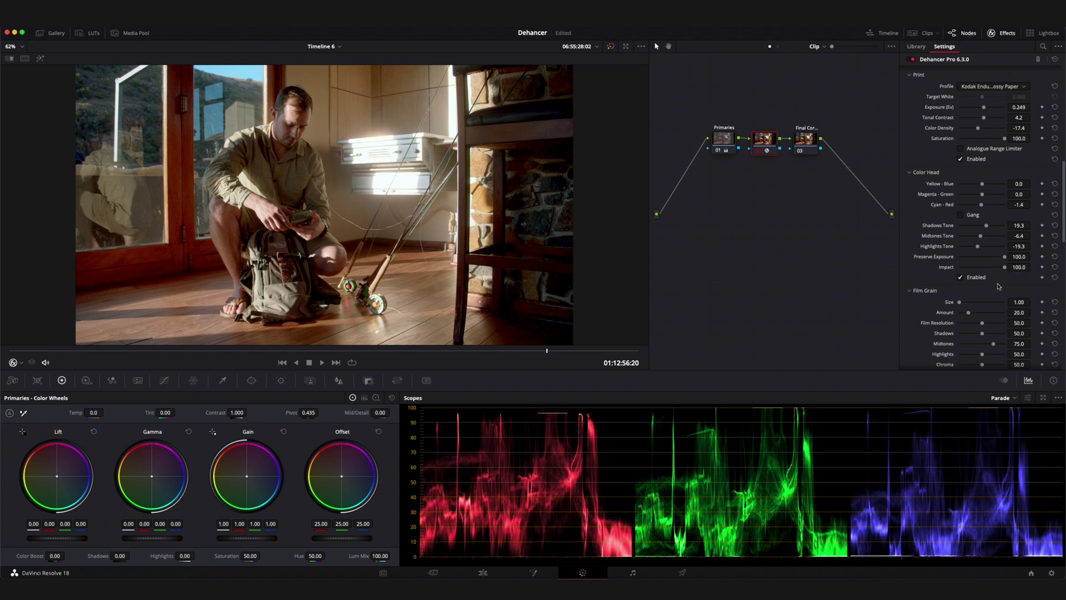
- Enable Dehancer Film Grain with Positive film type and Analogue grain mode
scroll(998, 286, down, 3)
click(961, 346)
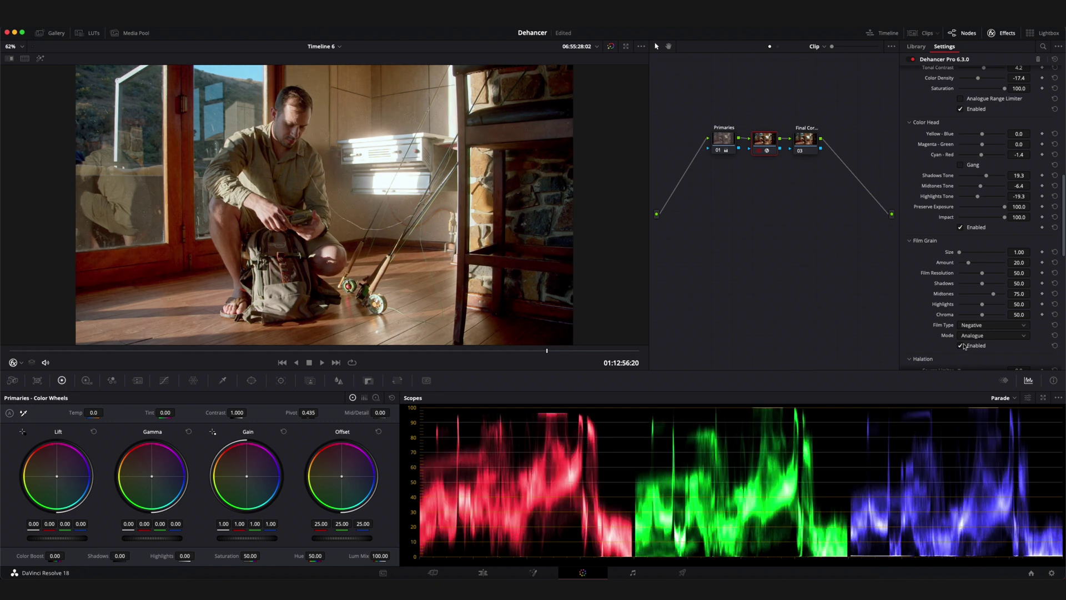
click(984, 327)
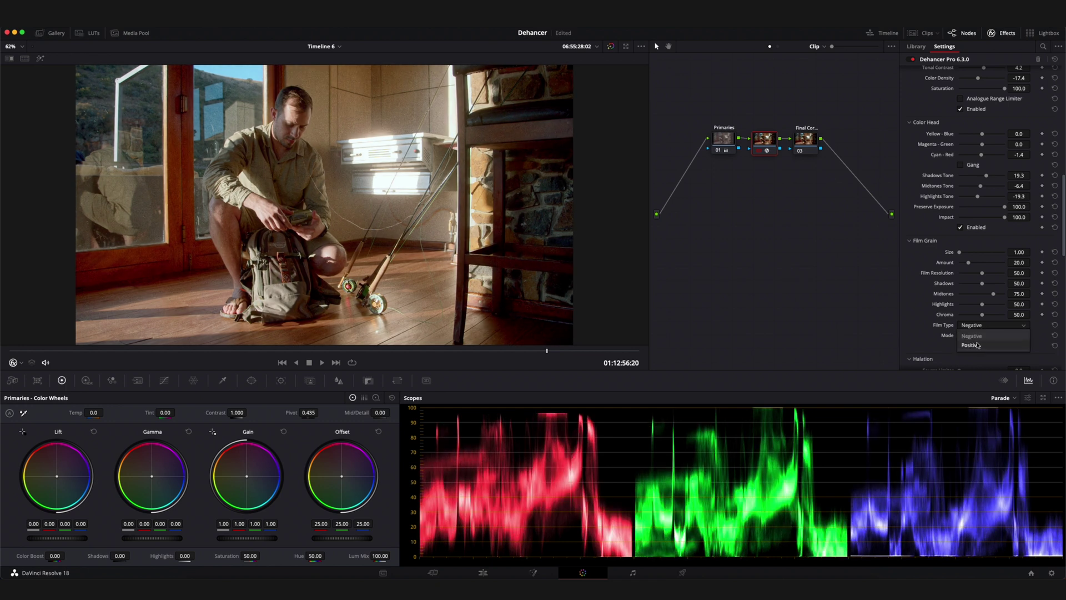
click(977, 345)
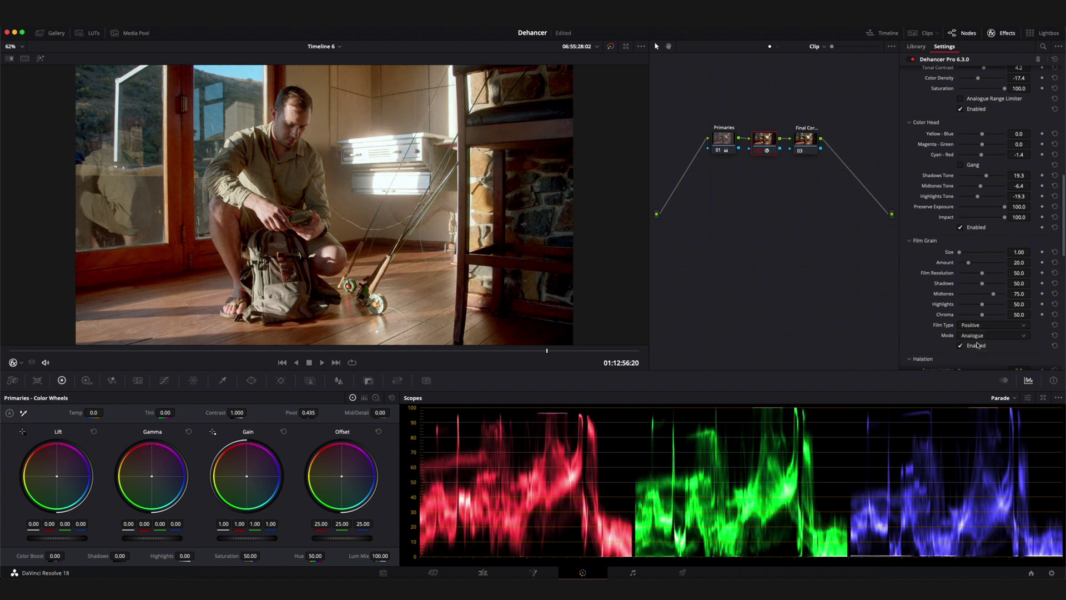
click(980, 336)
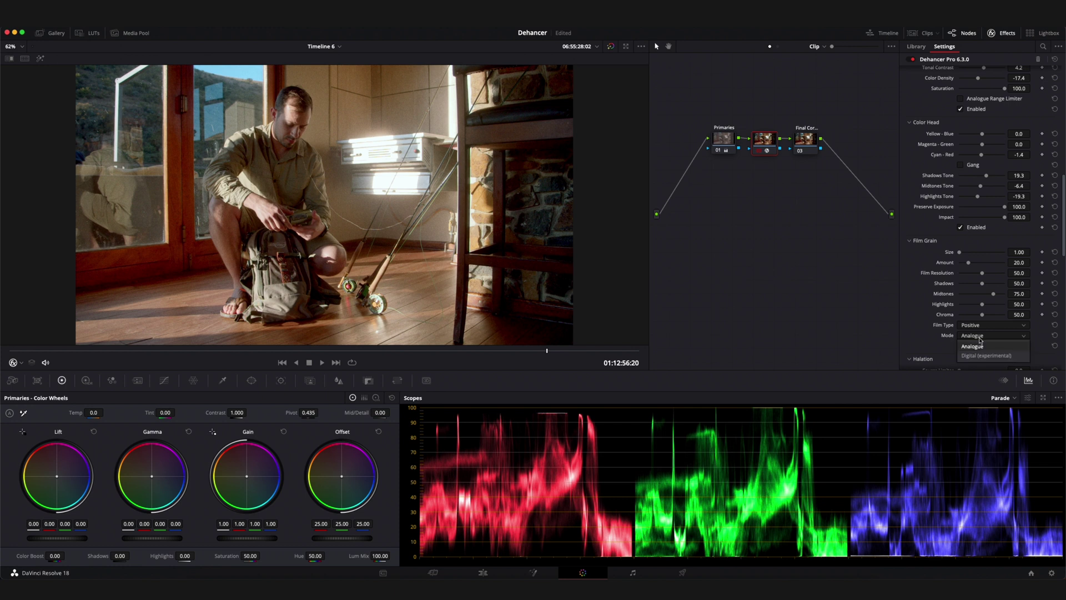
click(980, 338)
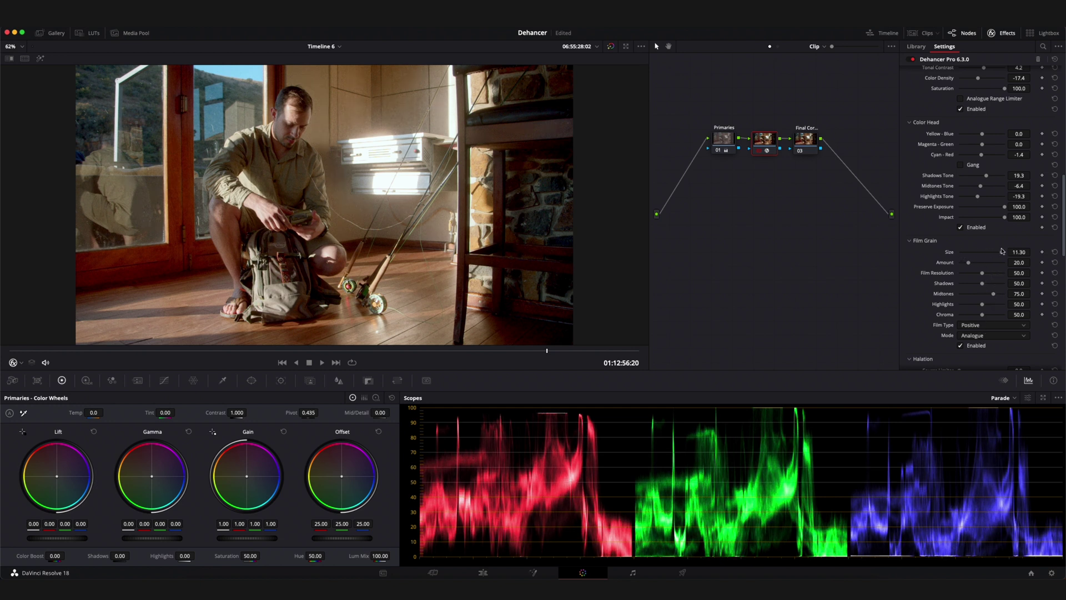
- Try larger grain size, film resolution and stronger shadow/midtone grain, restoring resolution and chroma
drag(960, 252, 997, 269)
click(983, 273)
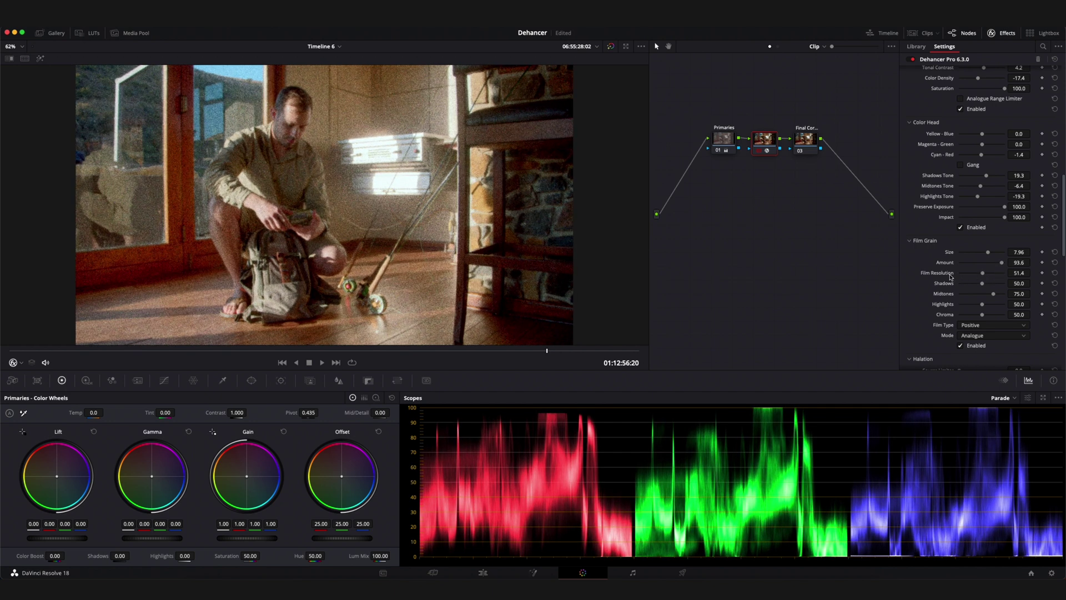
double_click(950, 275)
drag(983, 285, 938, 320)
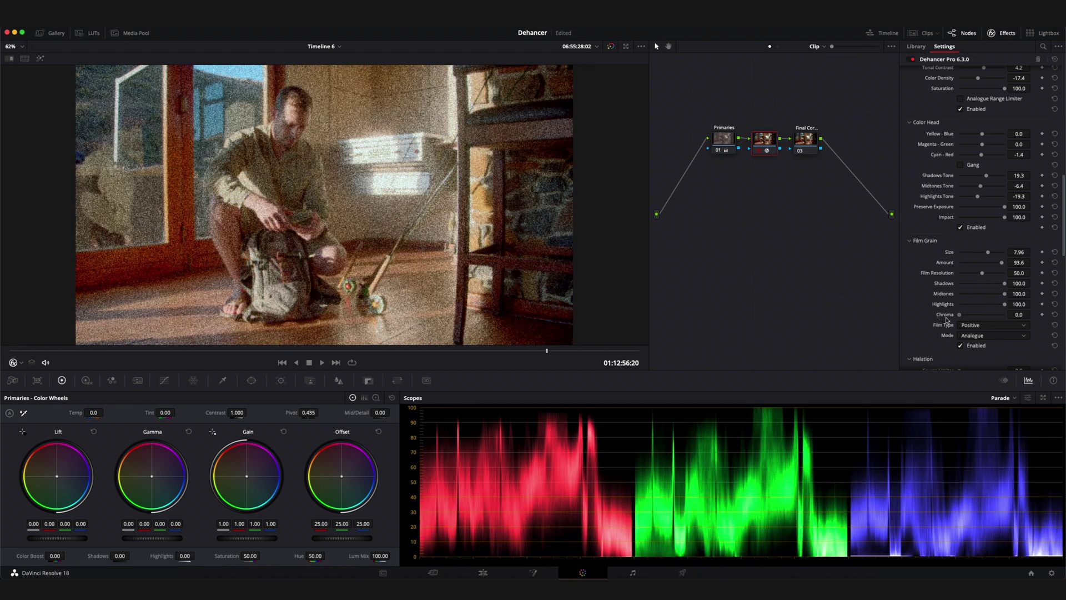
double_click(962, 315)
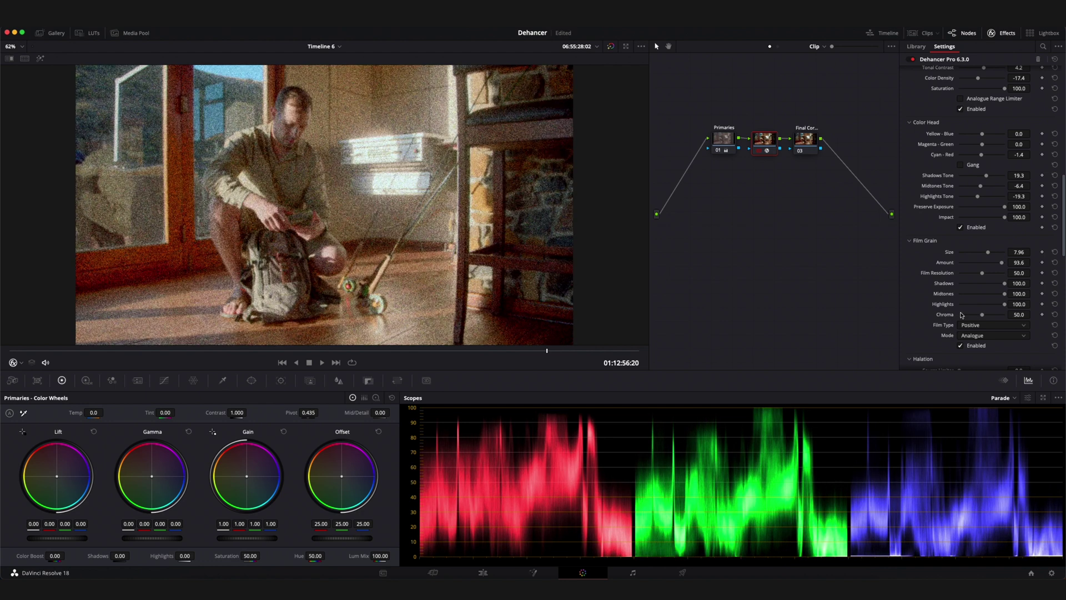
- Reset grain size, amount, shadows, midtones and highlights, then set Amount to 6.4
click(1054, 251)
click(1055, 262)
click(1055, 284)
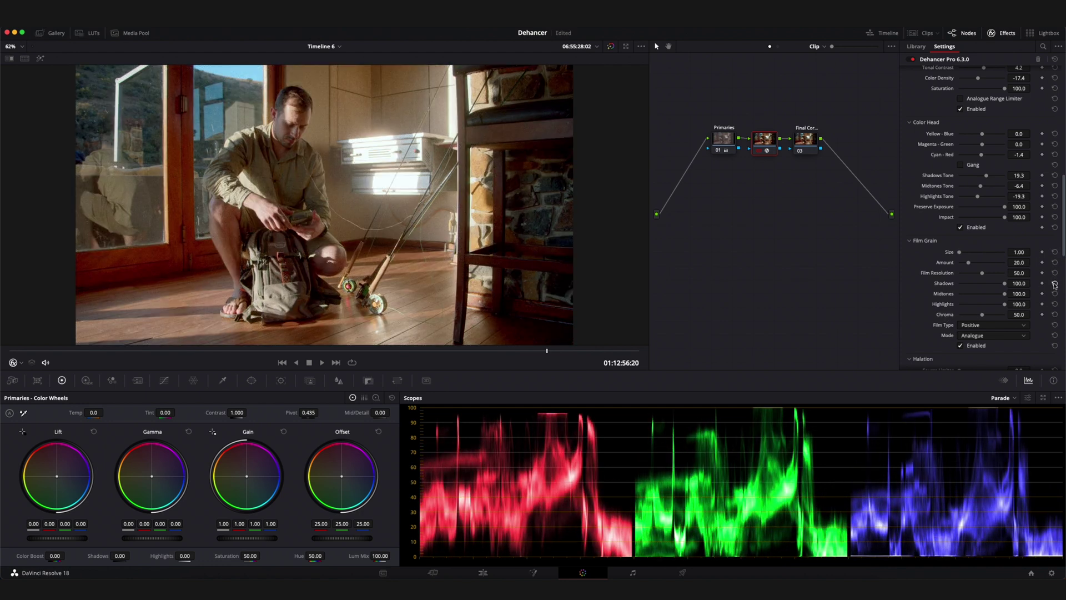
click(1055, 293)
click(1054, 304)
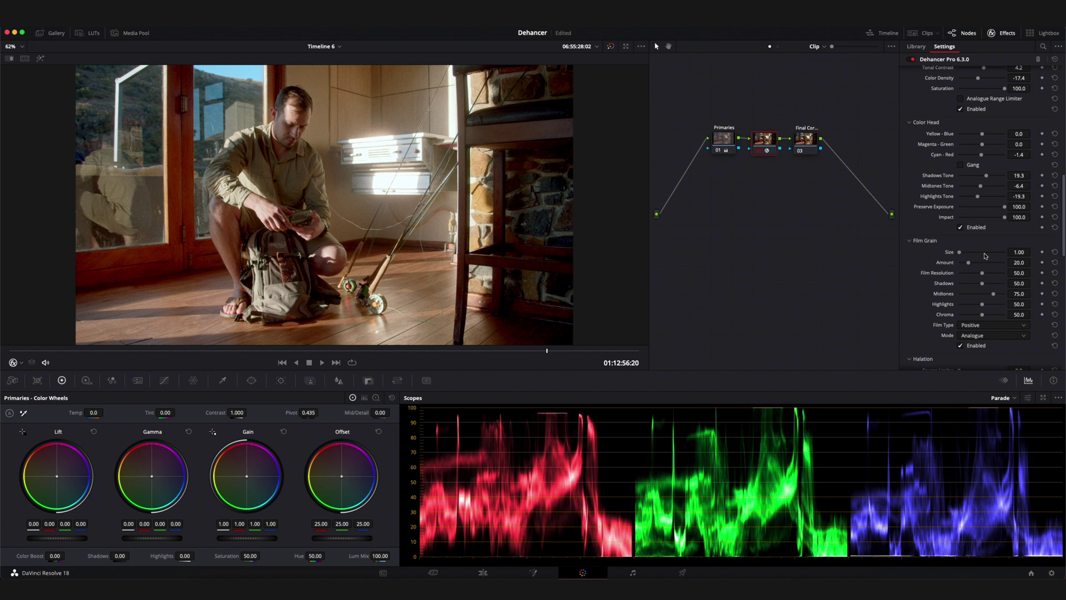
drag(968, 262, 1019, 273)
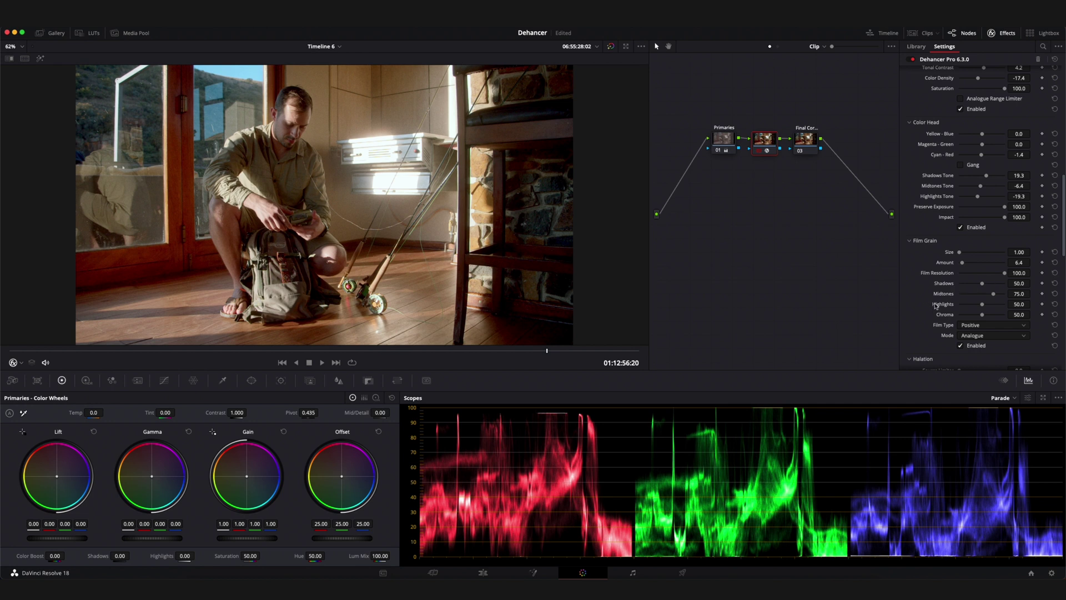
- Enable Halation and Bloom, comparing the look with Bloom off and on
scroll(936, 305, down, 6)
scroll(937, 303, down, 3)
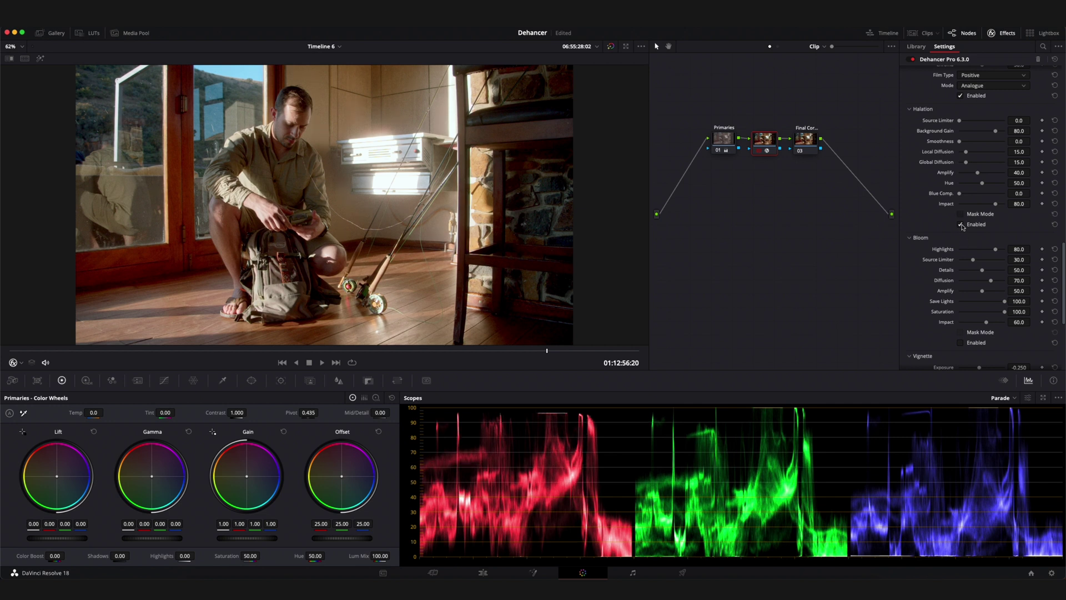
click(961, 225)
click(961, 343)
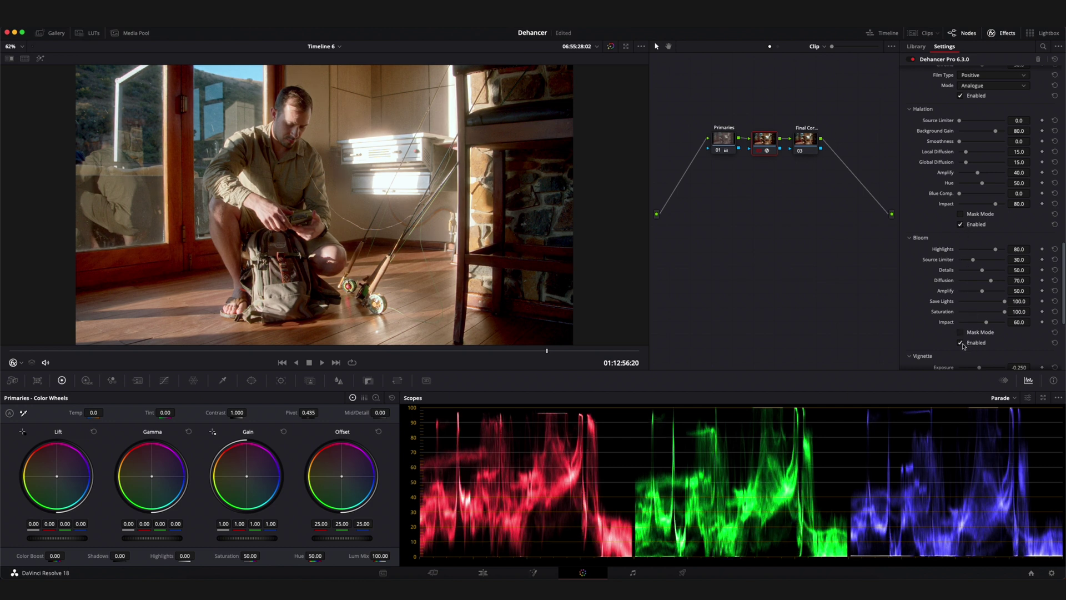
click(961, 343)
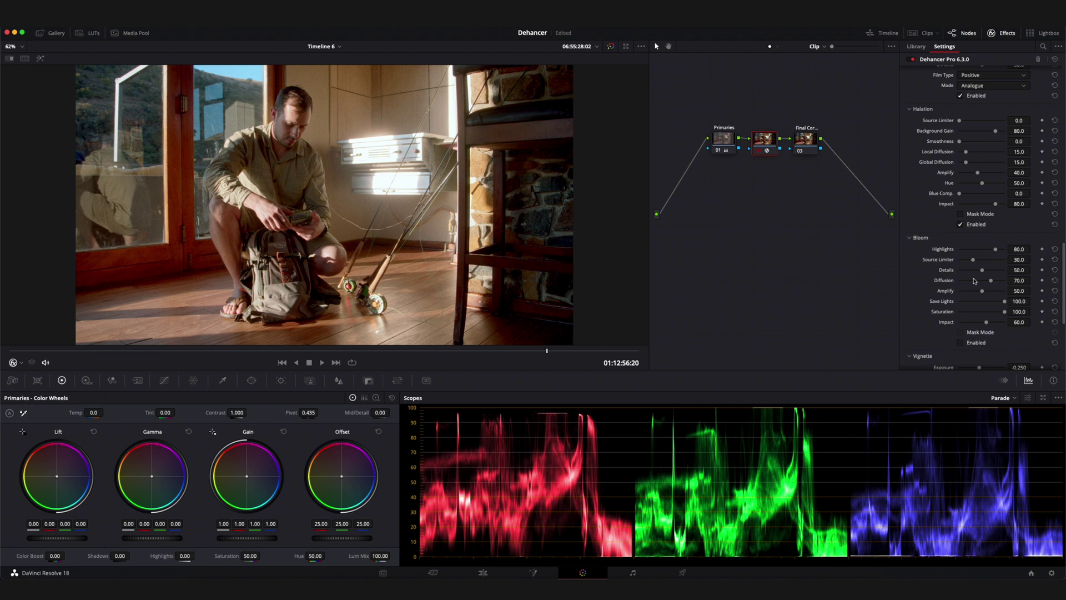
click(971, 343)
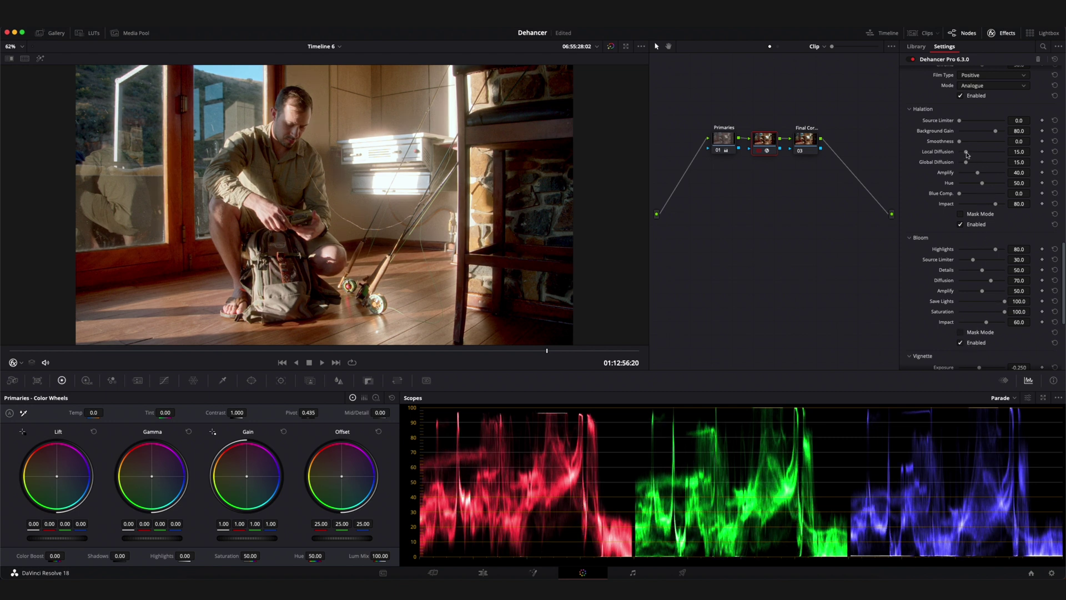
- Set halation Local Diffusion to 100, reset Global Diffusion, and drop Source Limiter to 0
drag(967, 155, 1013, 164)
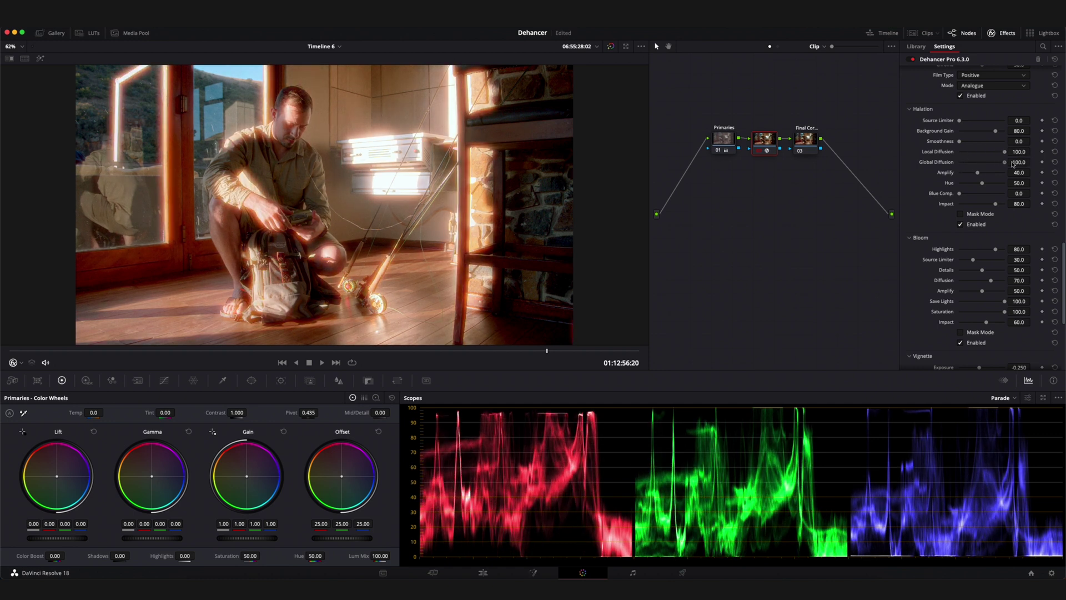
double_click(950, 165)
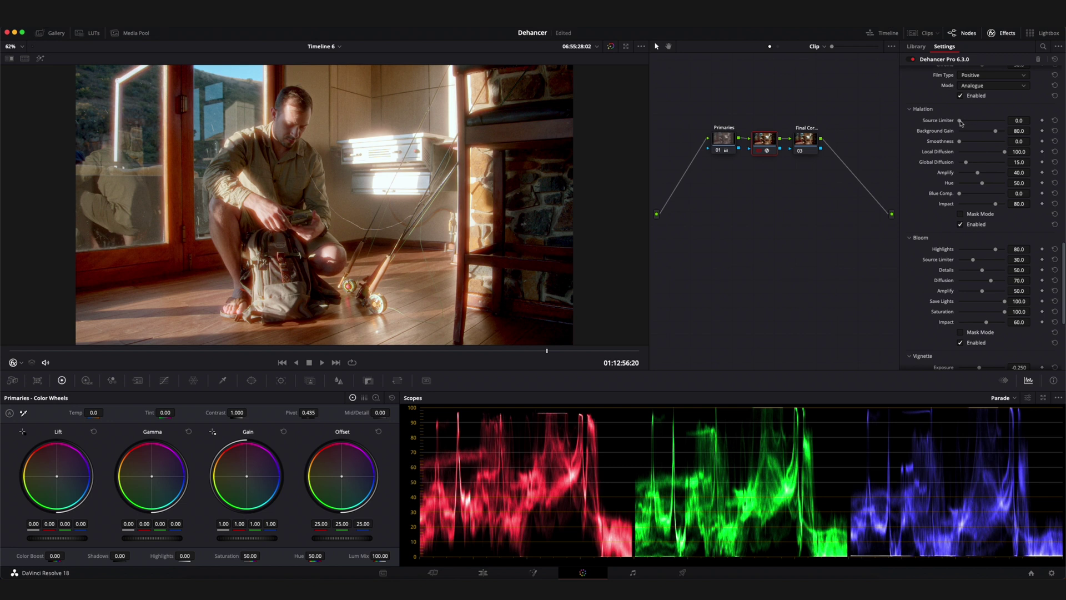
drag(962, 122, 914, 141)
drag(914, 141, 1012, 130)
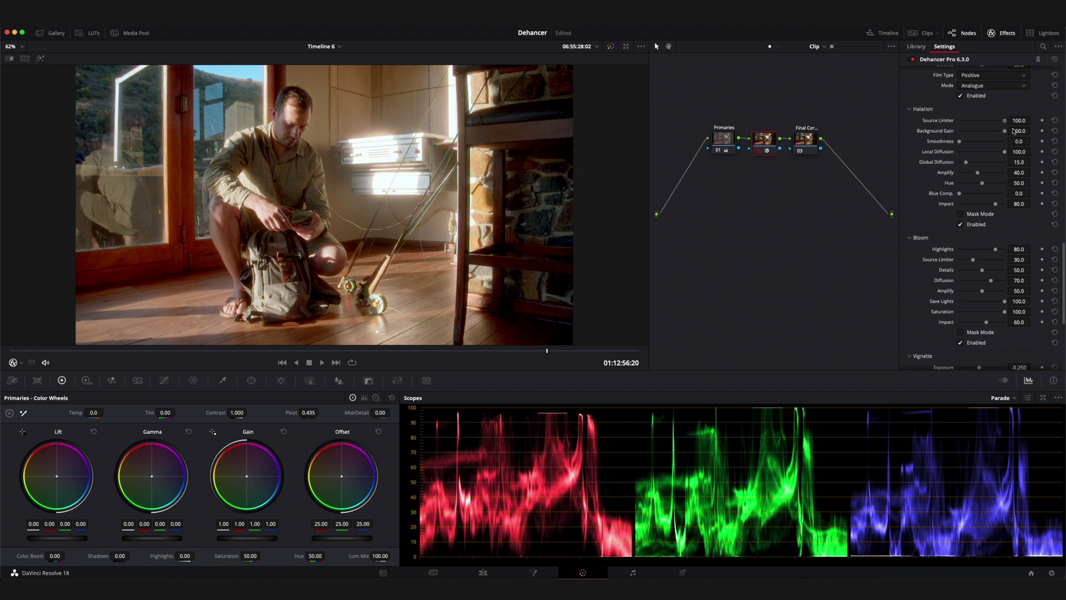
drag(1003, 121, 950, 136)
- Set halation Background Gain to 80 and reduce Smoothness to zero
drag(959, 131, 1011, 136)
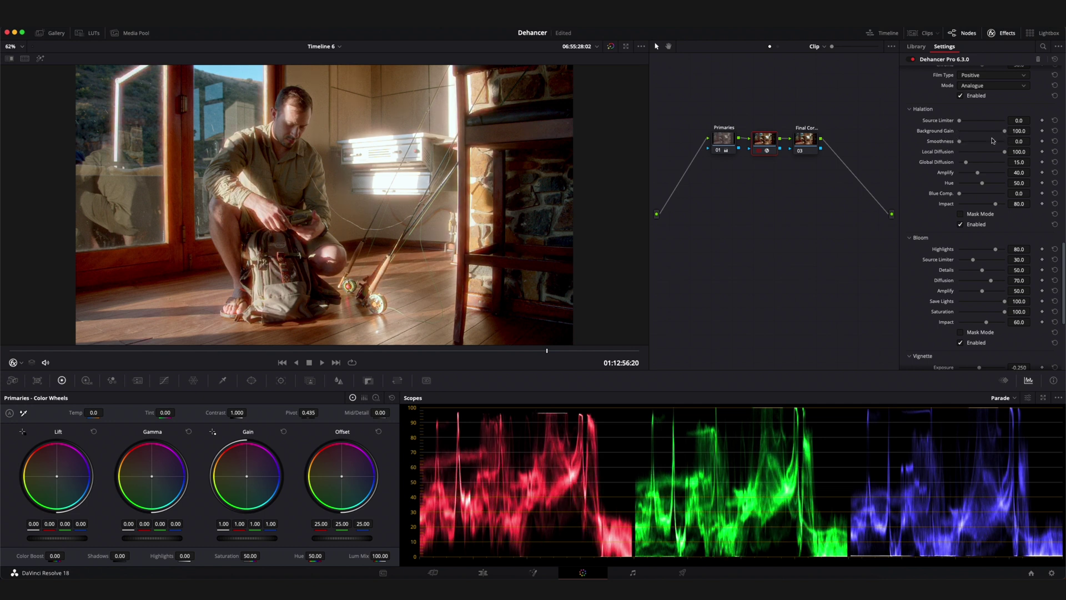
double_click(951, 134)
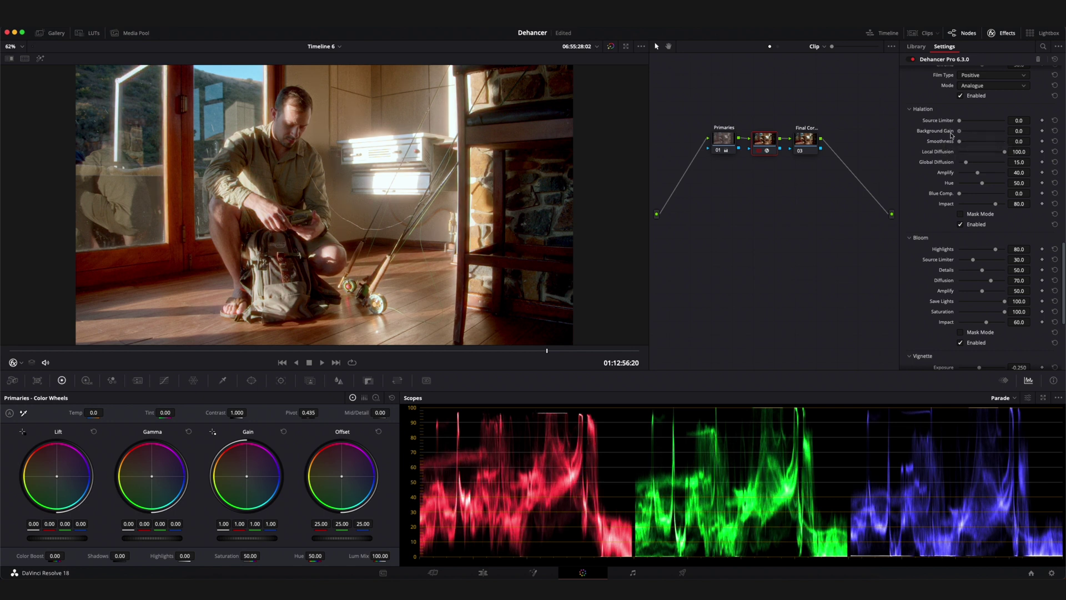
drag(959, 131, 1010, 144)
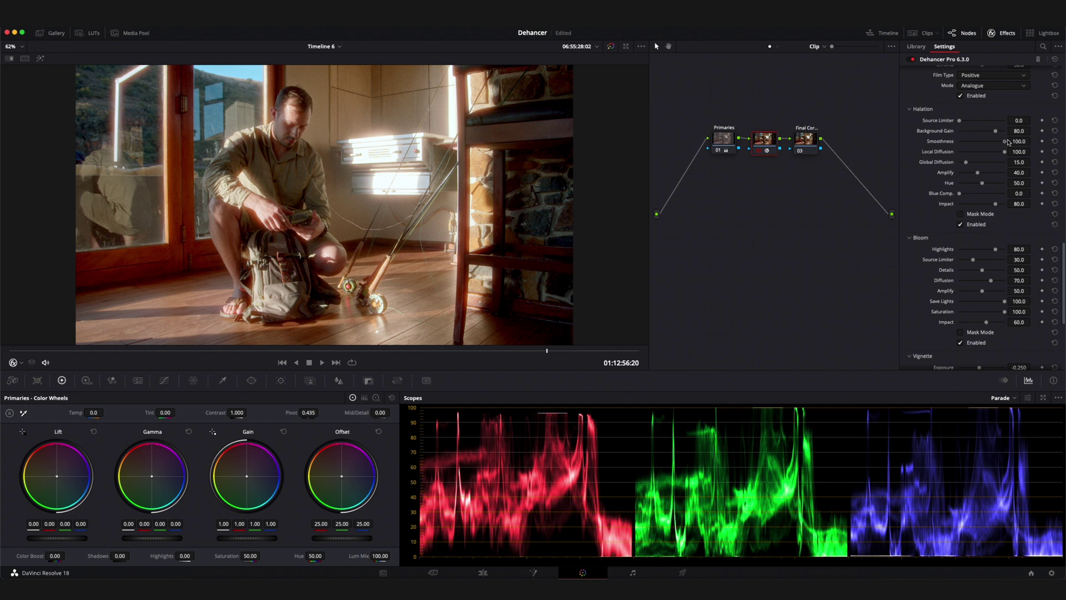
drag(1011, 143, 948, 186)
- Reset halation Hue to 50, Blue Comp. to 0 and Impact to 80, checking the mask preview
double_click(949, 185)
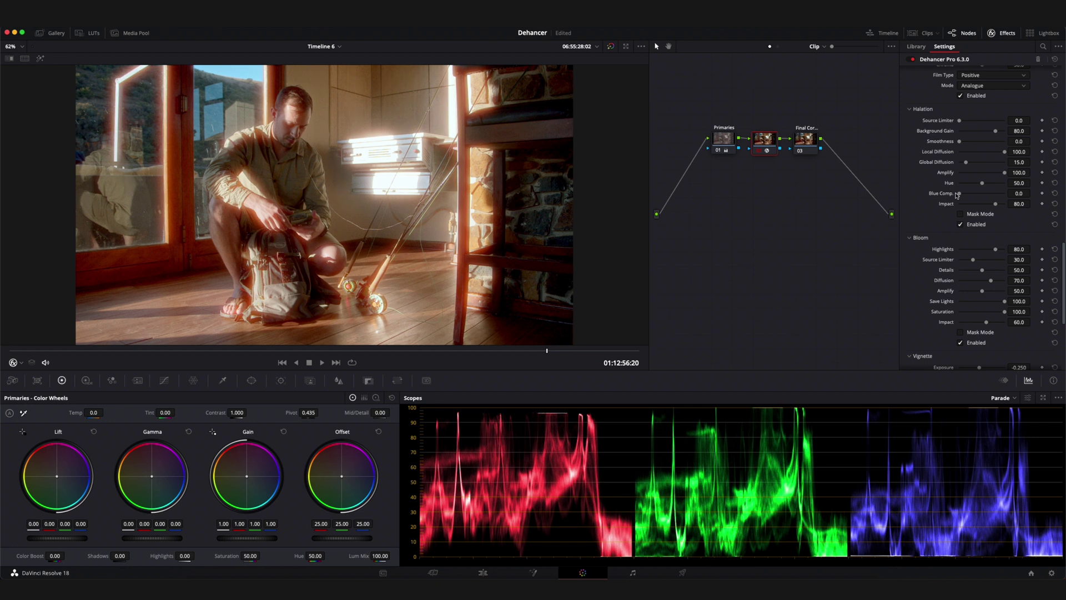
drag(959, 193, 964, 194)
double_click(950, 194)
mouse_move(999, 204)
mouse_down()
mouse_move(936, 206)
mouse_move(999, 204)
mouse_up()
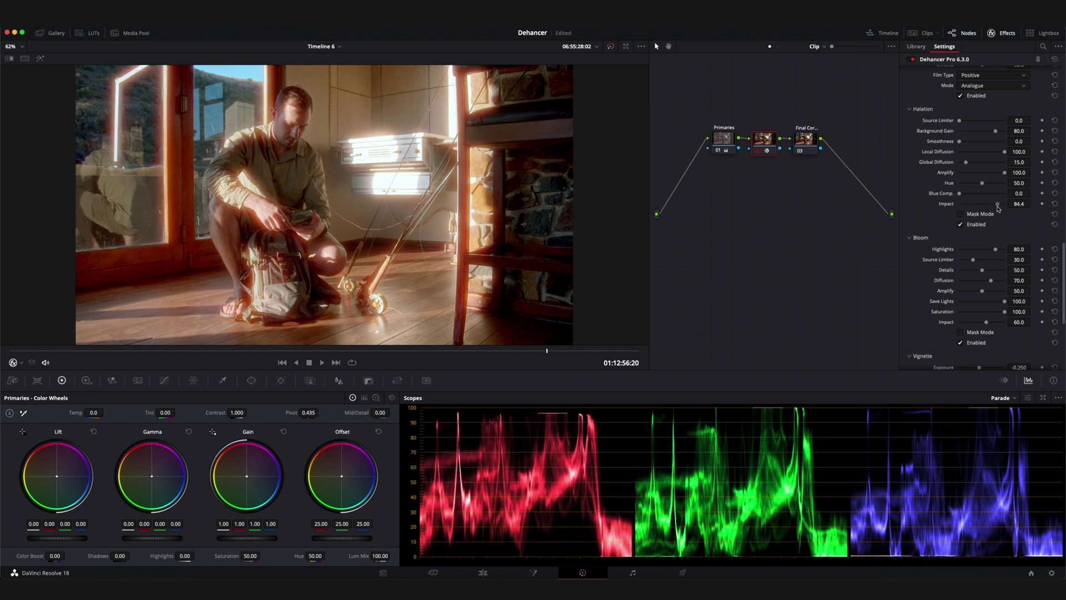
double_click(952, 205)
drag(996, 203, 1019, 206)
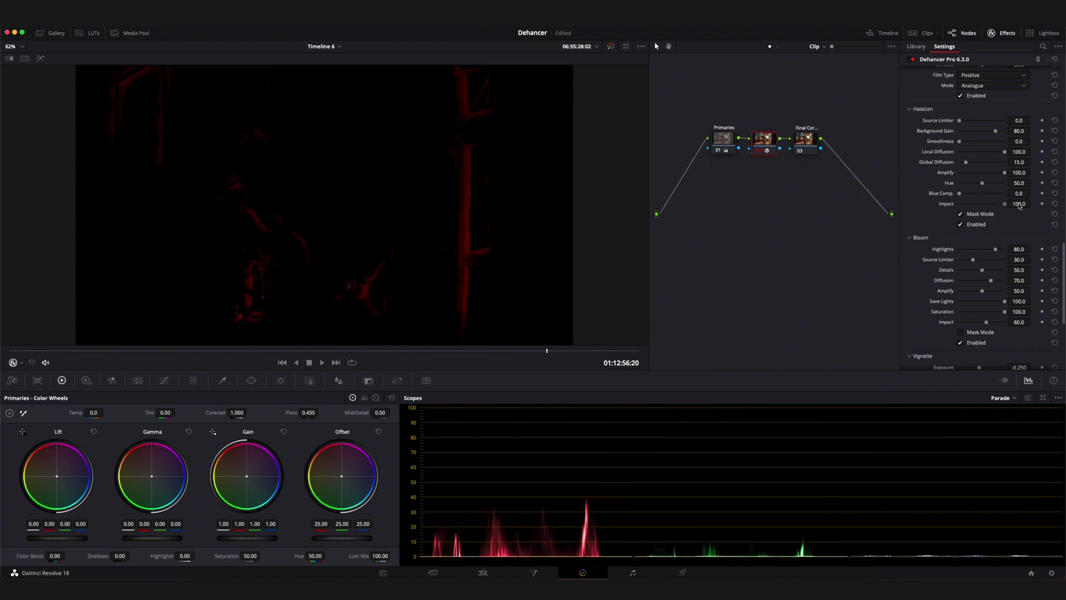
click(960, 214)
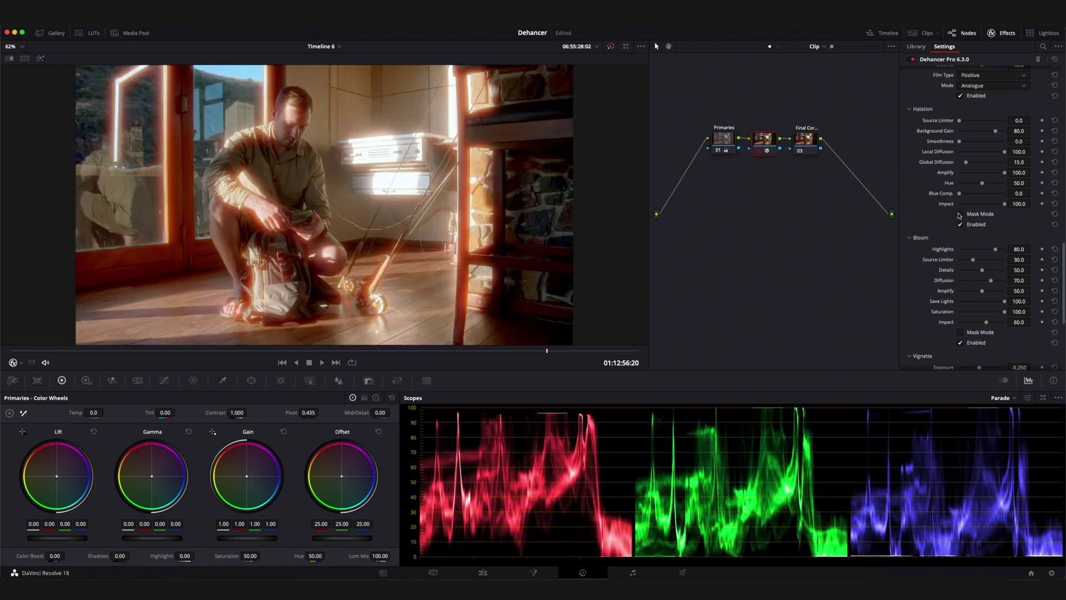
- Set halation Impact 80 and Local Diffusion 15, bloom Amplify to 100, Highlights back to 80
double_click(954, 204)
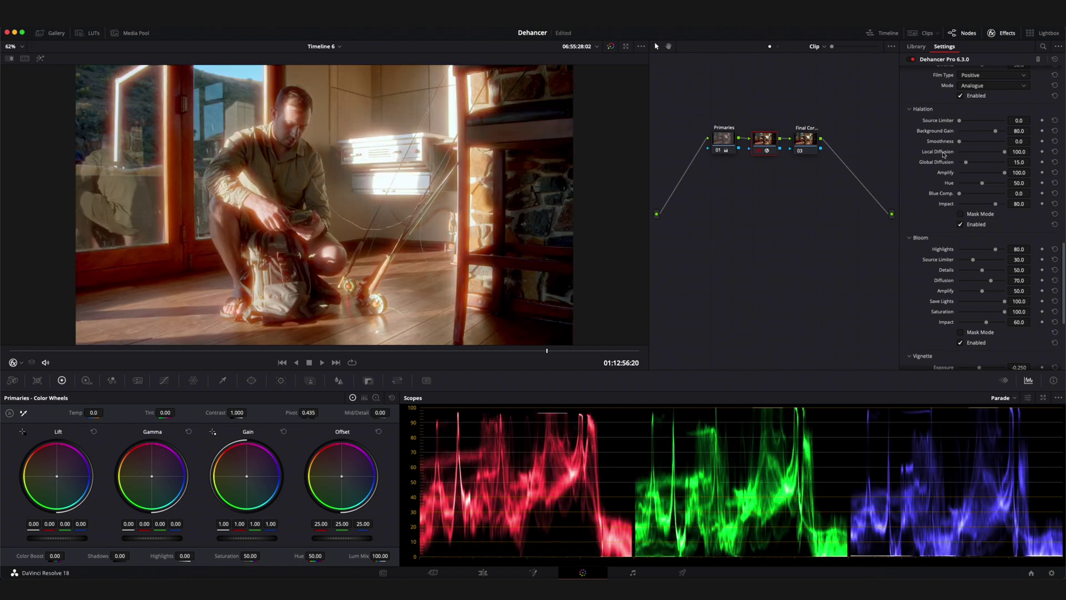
double_click(942, 153)
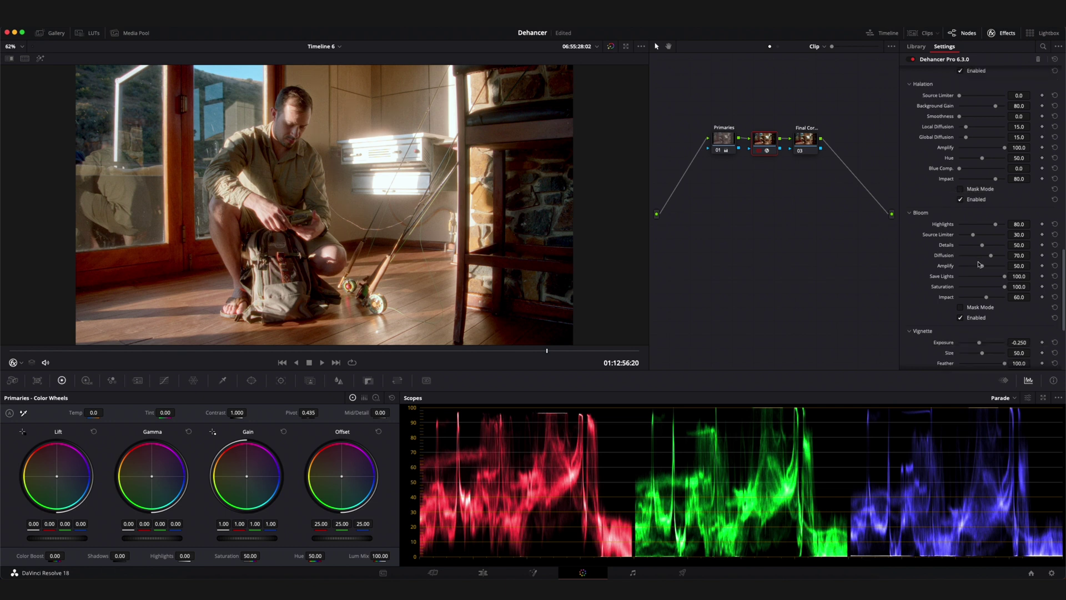
drag(981, 266, 1017, 260)
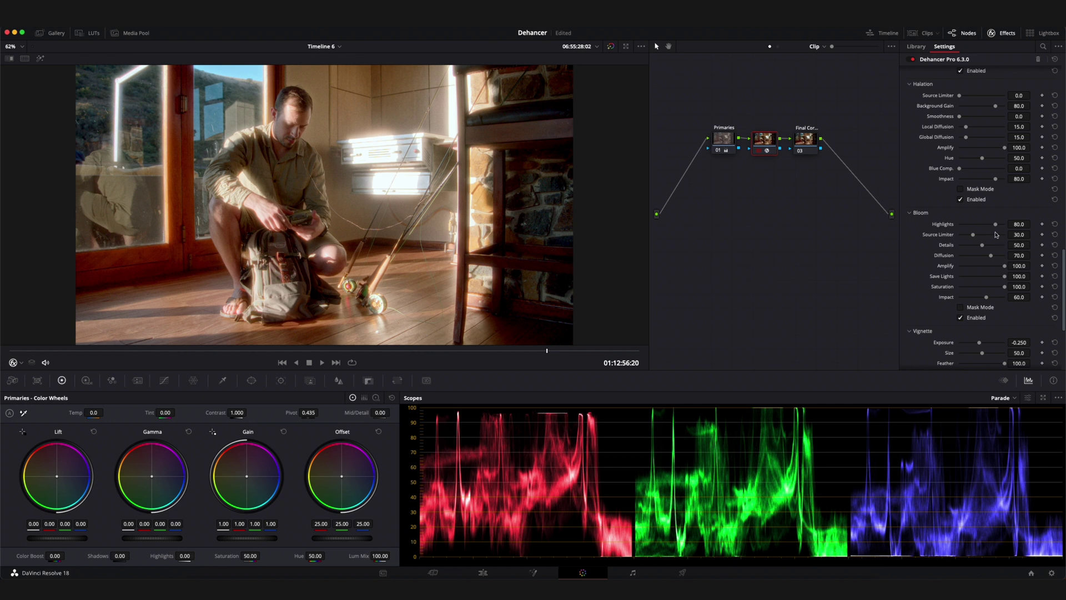
mouse_move(995, 224)
mouse_down()
mouse_move(1006, 227)
mouse_move(943, 230)
mouse_move(1008, 225)
mouse_up()
double_click(951, 225)
- Adjust bloom Source Limiter, reset Details to 50 and Diffusion to 70
drag(973, 235, 1013, 236)
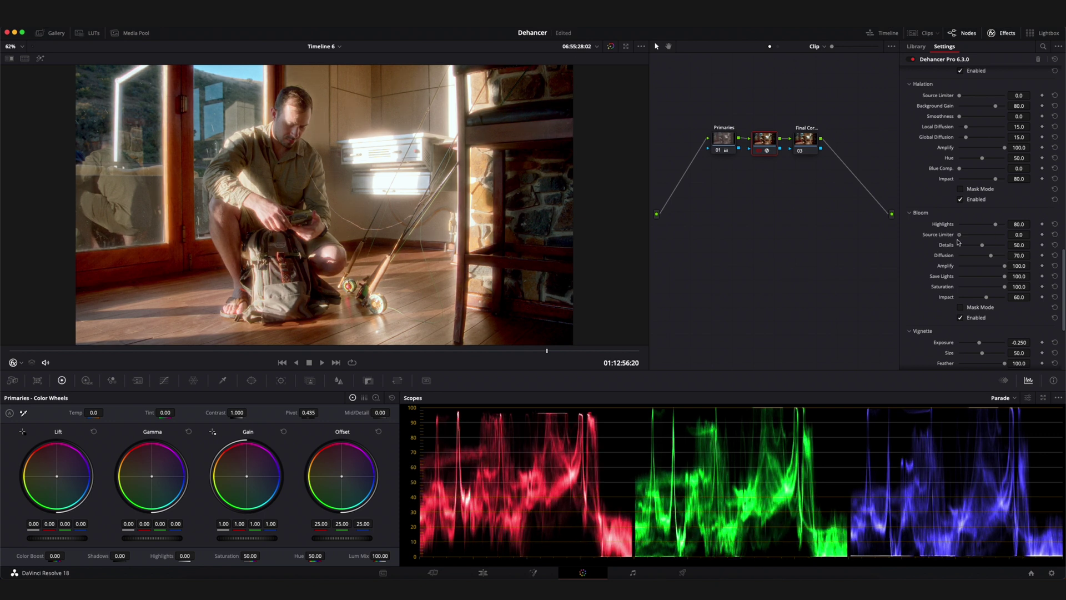
drag(1011, 237, 953, 249)
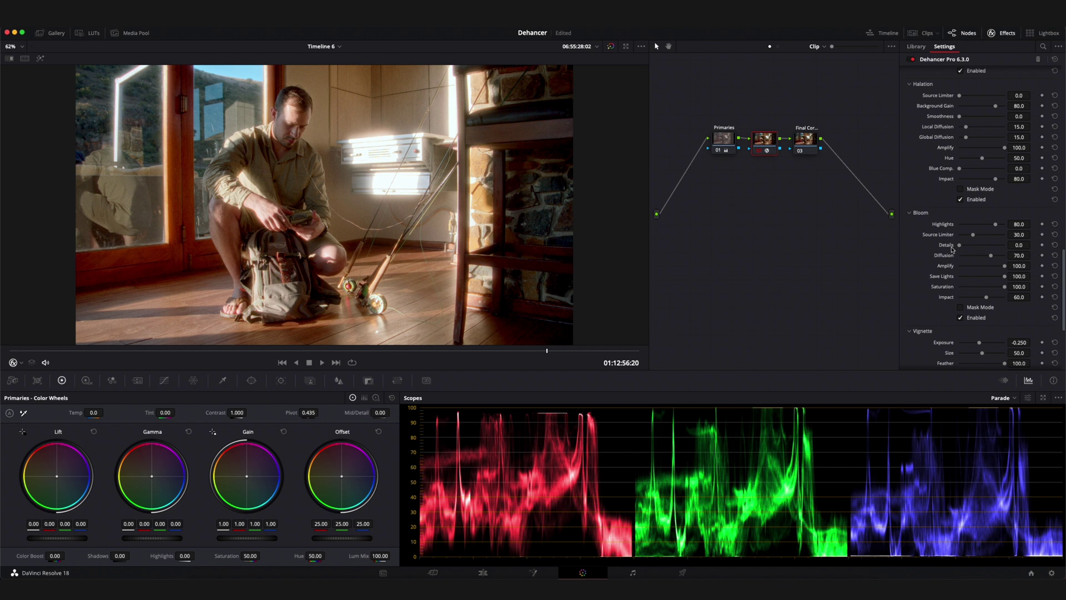
double_click(951, 248)
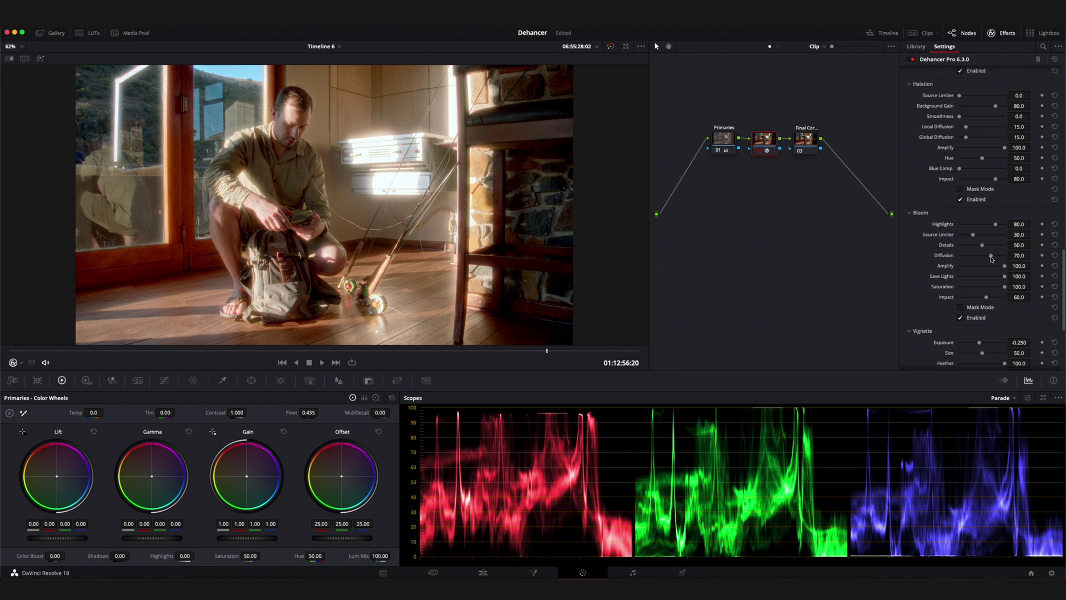
drag(992, 257, 945, 286)
double_click(951, 256)
- Set bloom Saturation and Impact to 100, previewing the bloom mask then turning it off
mouse_move(1005, 288)
mouse_down()
mouse_move(960, 293)
mouse_move(1018, 286)
mouse_up()
mouse_move(988, 300)
mouse_down()
mouse_move(1007, 300)
mouse_move(965, 301)
mouse_move(1007, 300)
mouse_up()
click(966, 308)
click(965, 307)
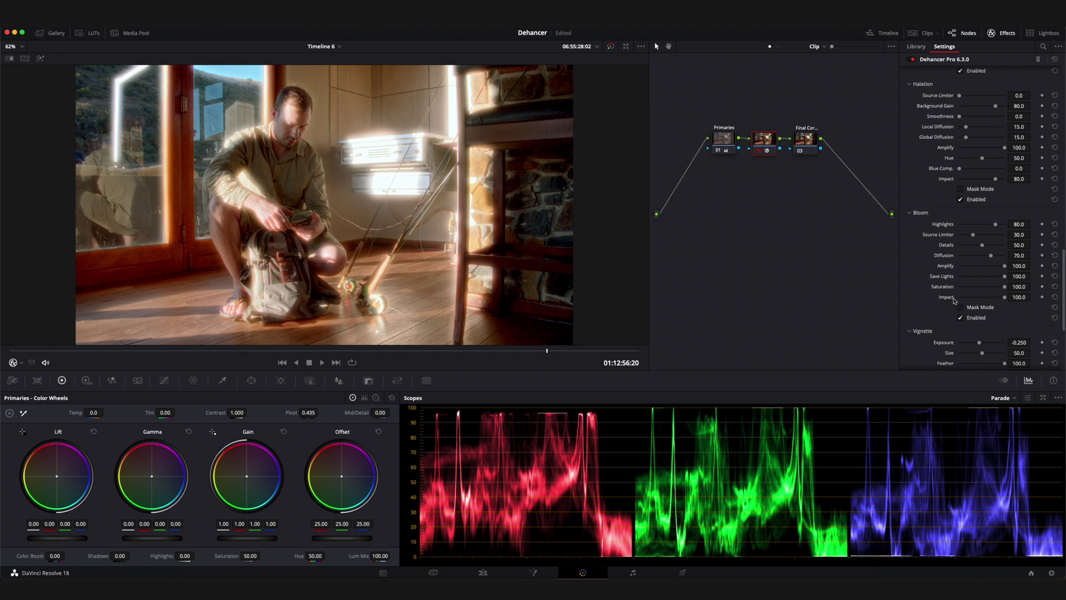
- Reset bloom Amplify to 50 and vignette Exposure to -0.250
double_click(947, 267)
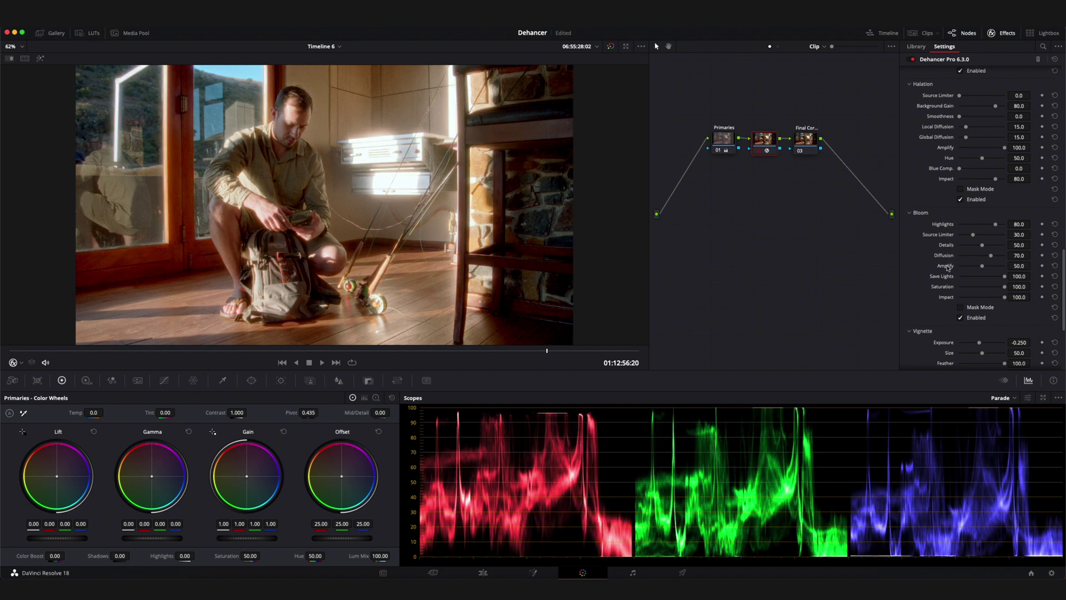
scroll(937, 321, down, 3)
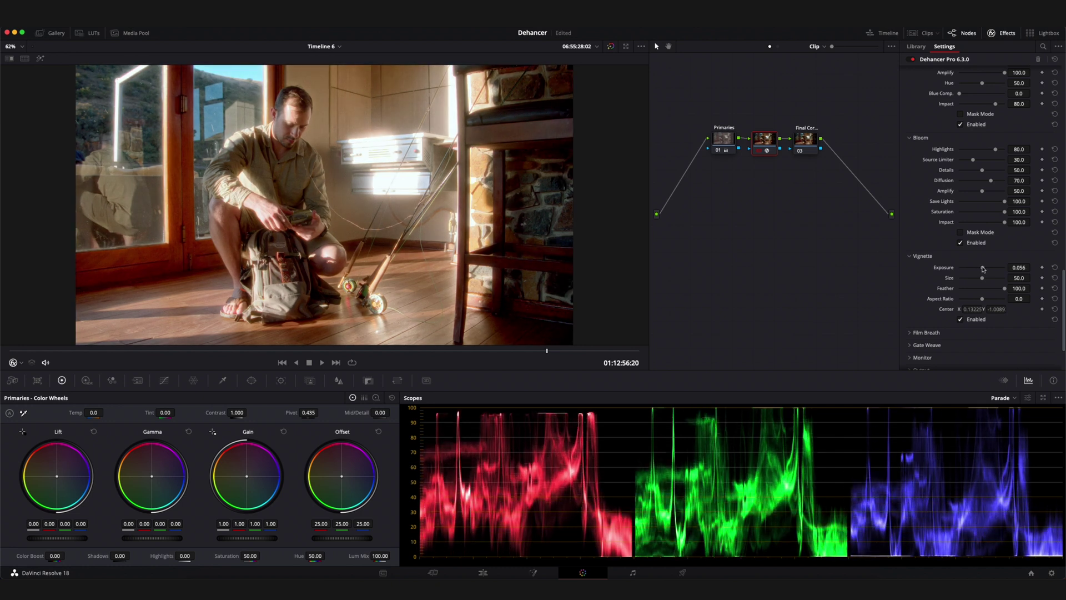
double_click(954, 269)
- Enable Film Breath with Period 21 and slightly raised Exposure
scroll(971, 280, down, 1)
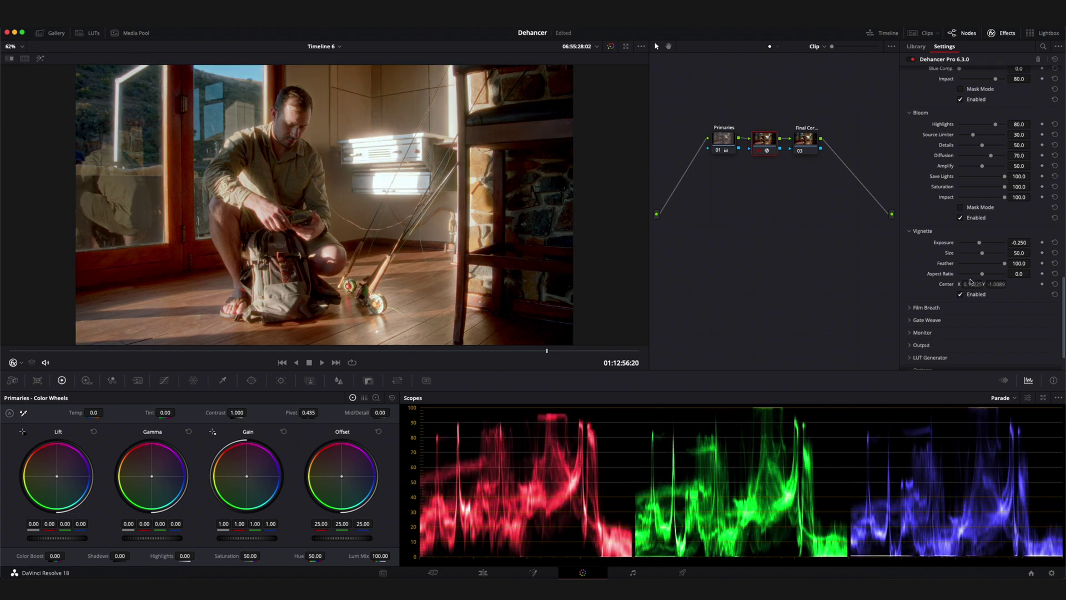
click(938, 309)
scroll(936, 312, down, 1)
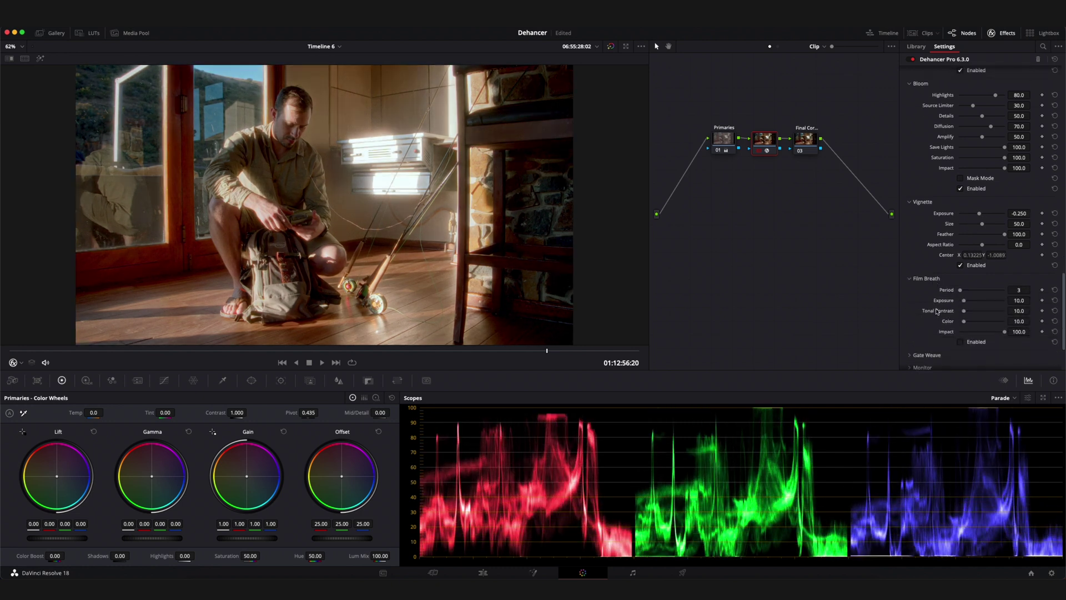
scroll(938, 310, down, 2)
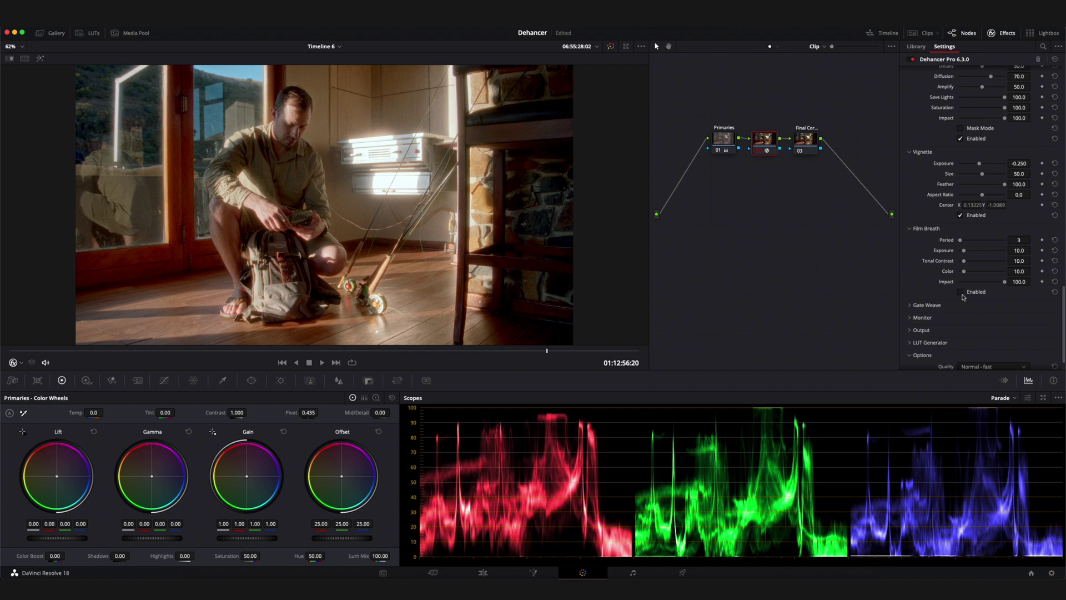
click(961, 292)
drag(961, 243, 967, 244)
drag(964, 253, 967, 252)
- Enable Gate Weave with Period 24, Translation X 45, Y 45.8, Rotation 34.8, Auto Zoom off
click(941, 304)
scroll(941, 300, down, 2)
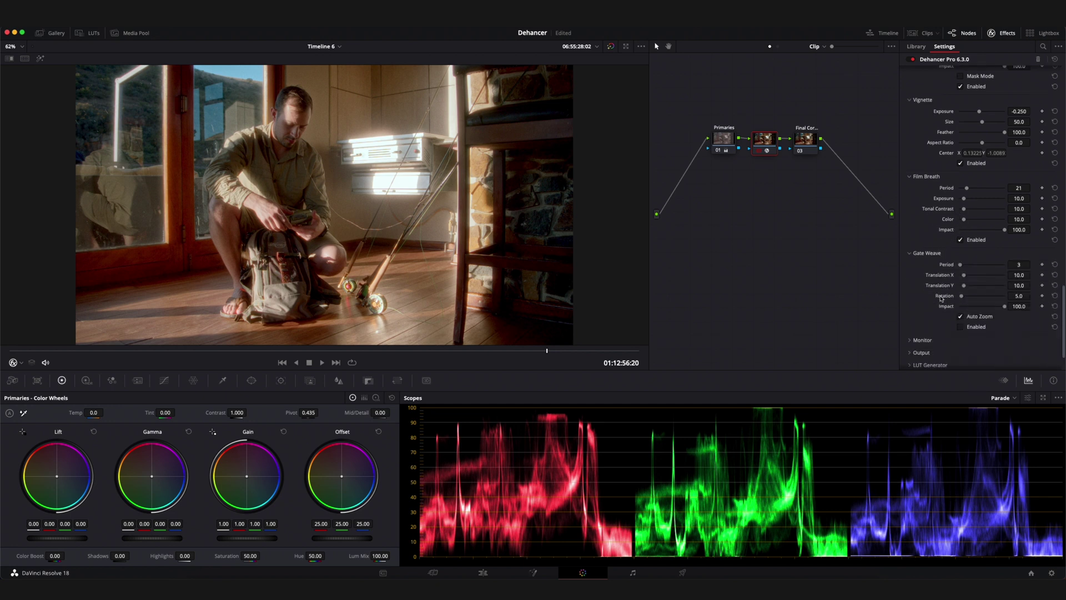
scroll(941, 299, down, 1)
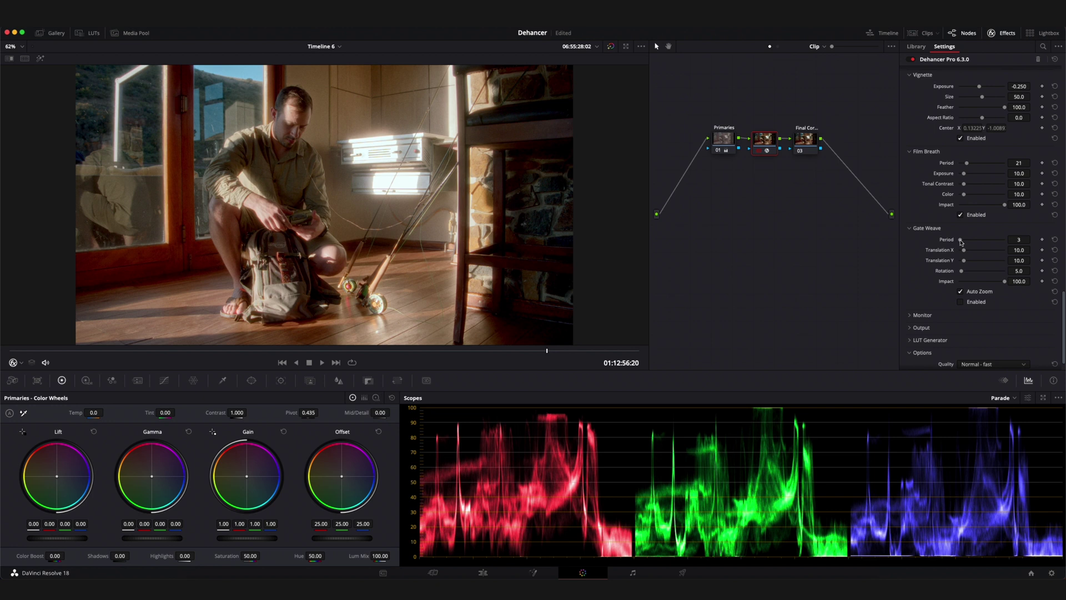
mouse_move(961, 242)
mouse_down()
mouse_move(1008, 240)
mouse_move(970, 244)
mouse_up()
mouse_move(965, 251)
mouse_down()
mouse_move(1001, 250)
mouse_move(980, 251)
mouse_move(991, 261)
mouse_move(980, 261)
mouse_up()
drag(963, 272, 975, 275)
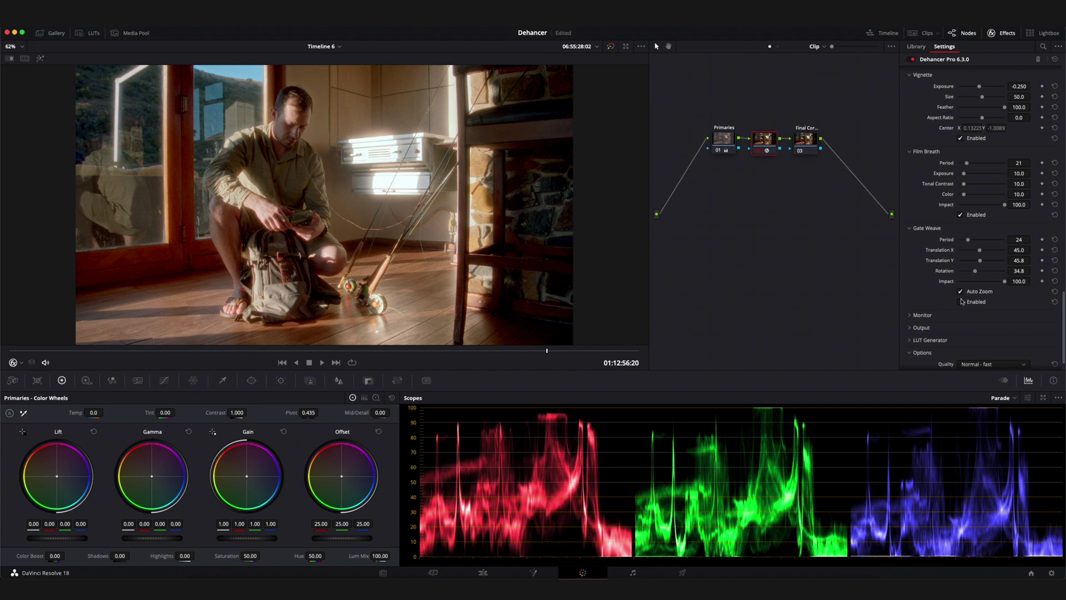
click(963, 292)
click(963, 293)
click(962, 303)
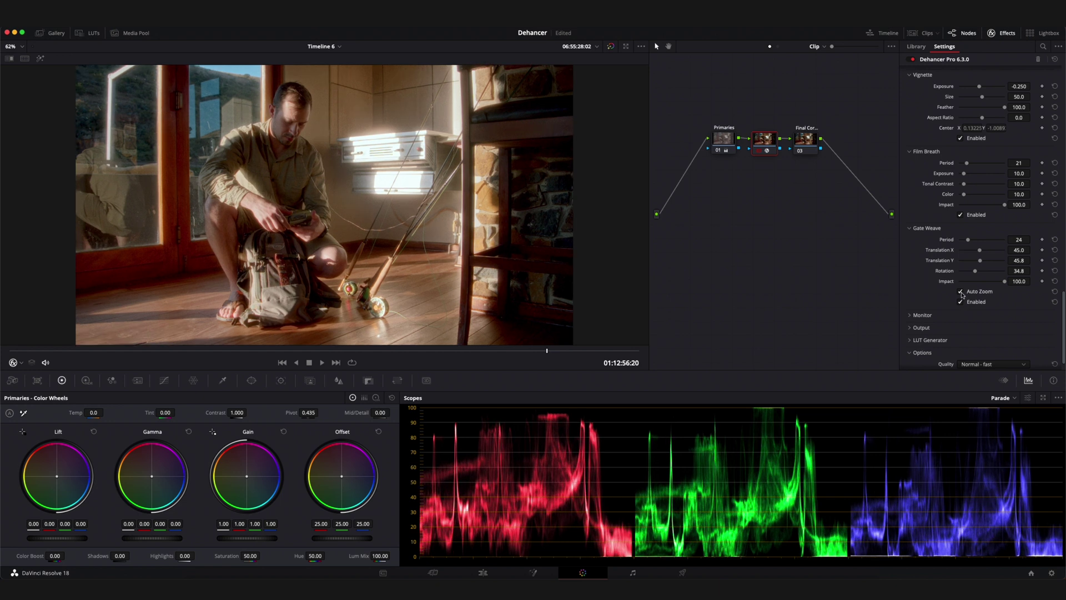
click(962, 293)
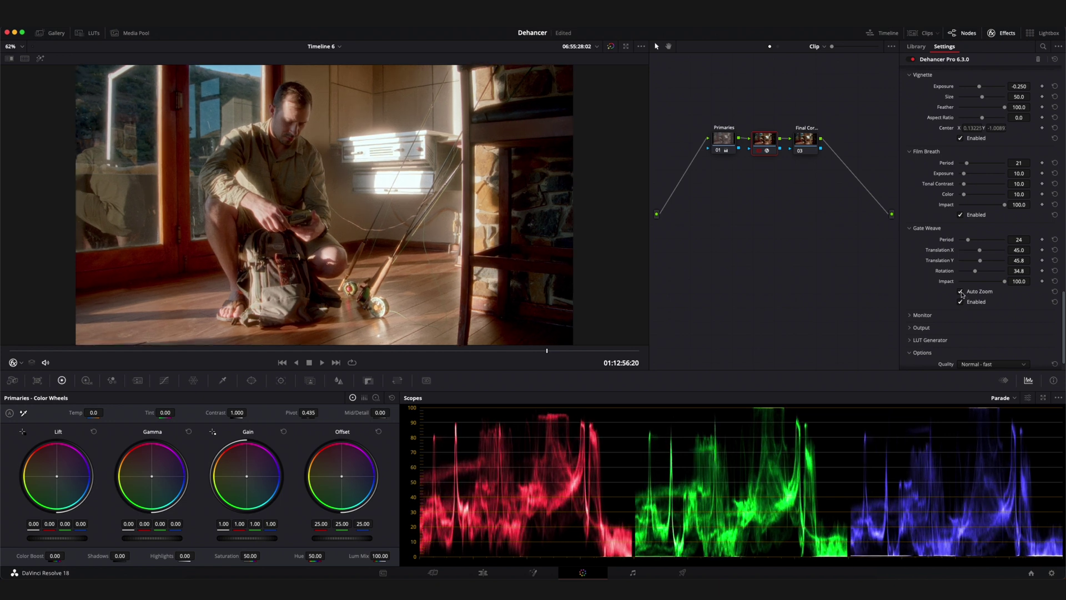
- In Dehancer's Monitor settings, check False Color and Clipping Indication, leaving both off
scroll(936, 290, down, 1)
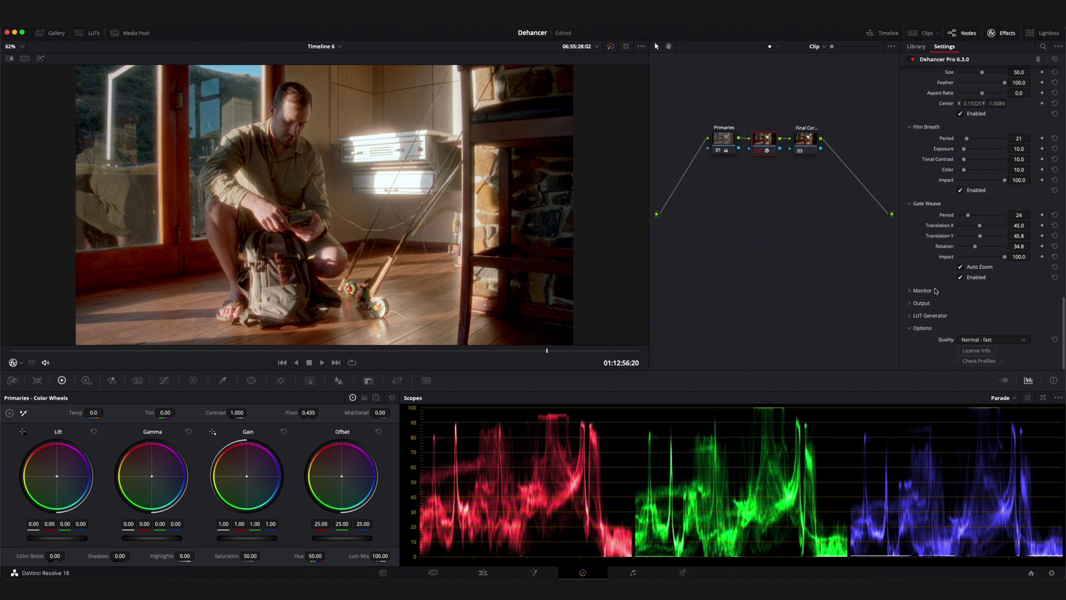
click(916, 293)
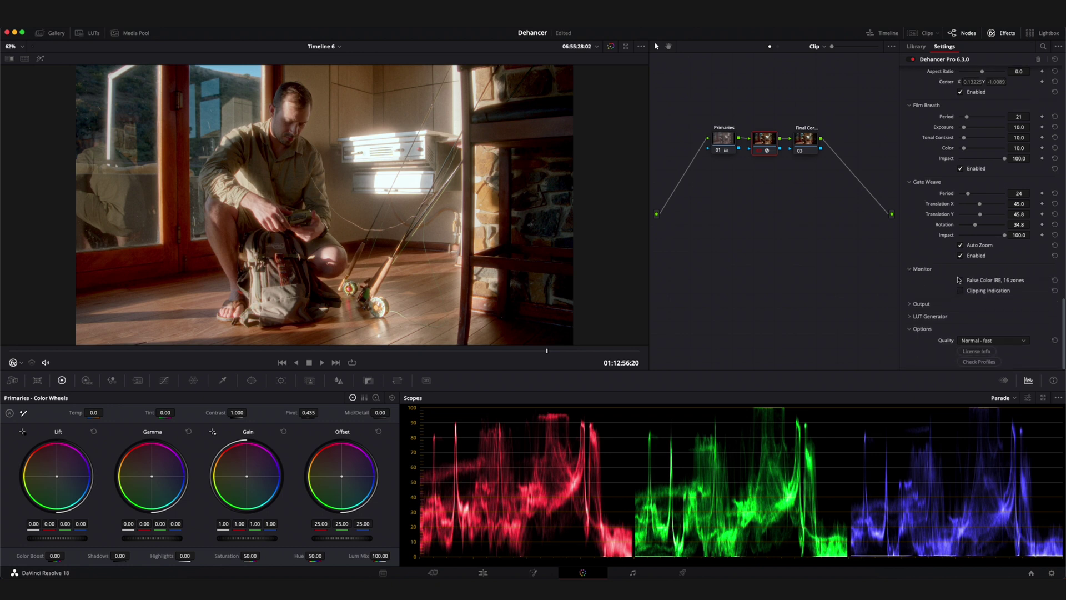
click(961, 281)
click(961, 280)
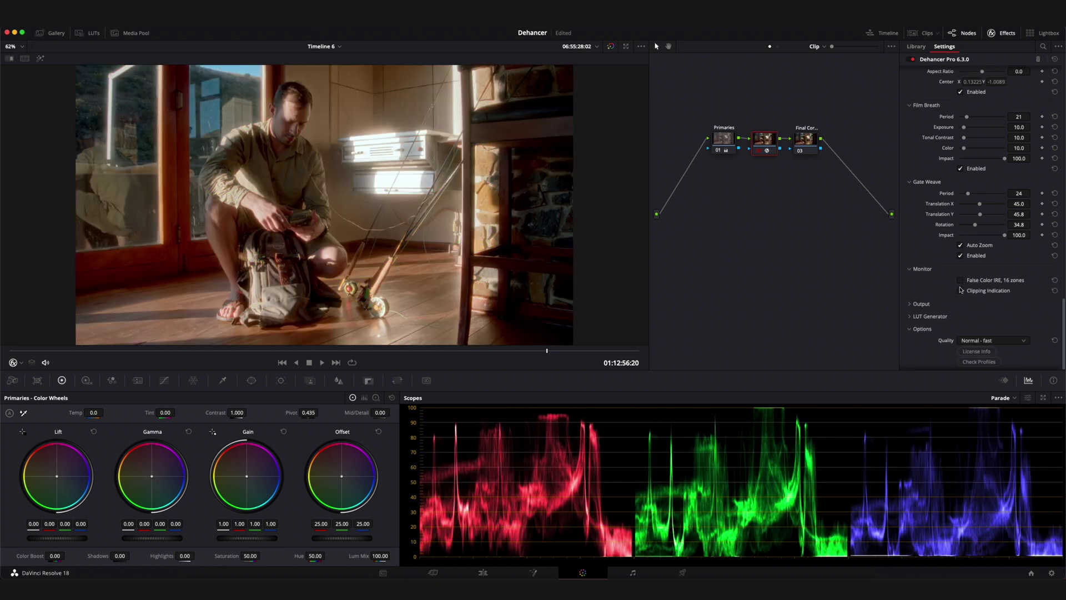
click(961, 291)
click(961, 291)
- Keep Output Total Impact at 100 after testing lower, and show the LUT Generator settings
click(922, 303)
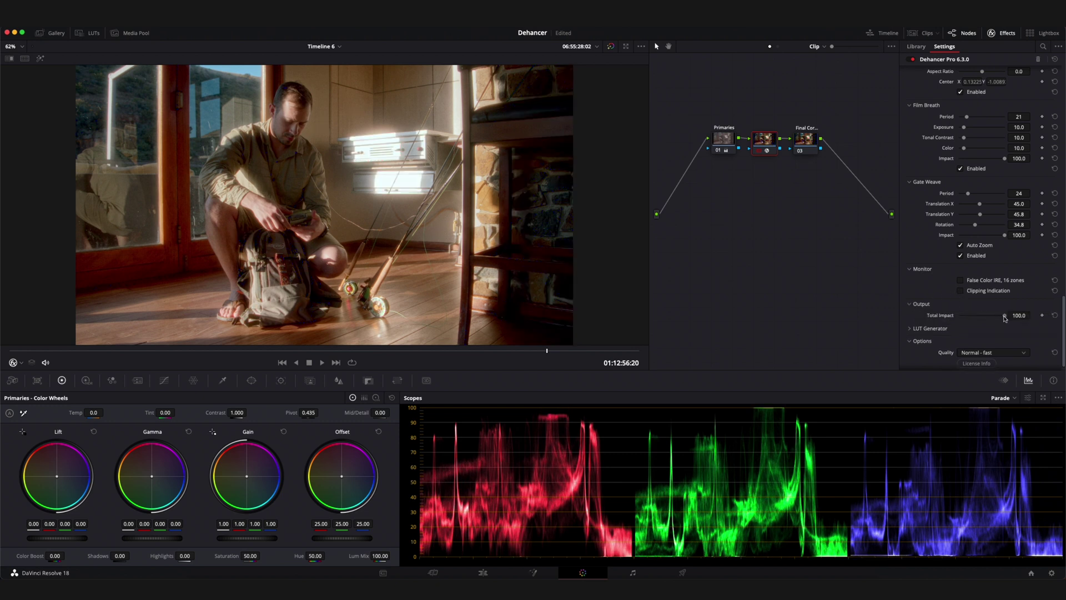
drag(1004, 316, 974, 320)
double_click(973, 317)
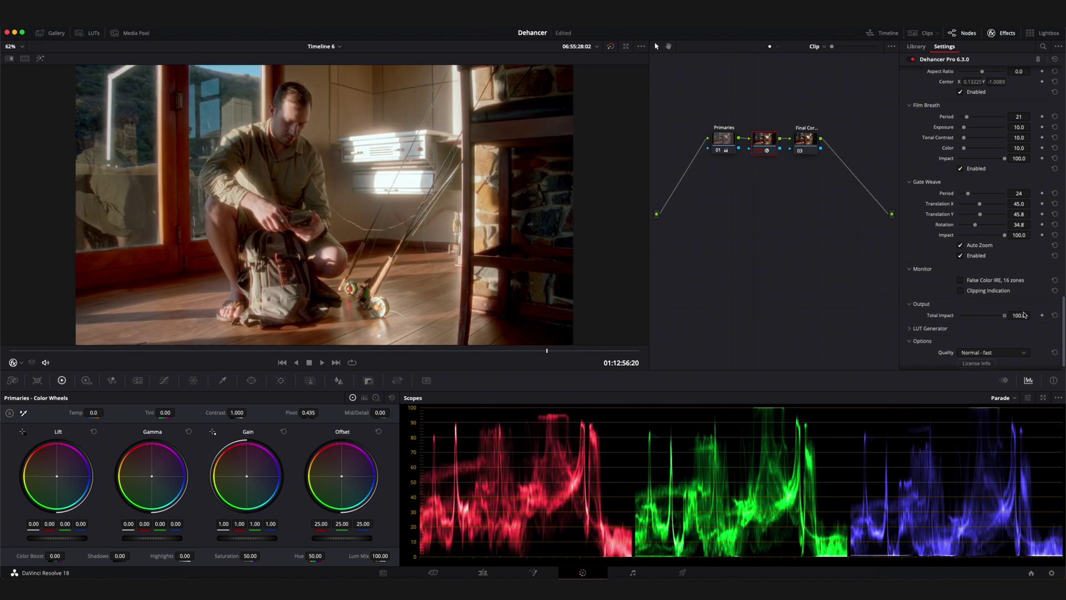
click(910, 331)
scroll(977, 293, down, 2)
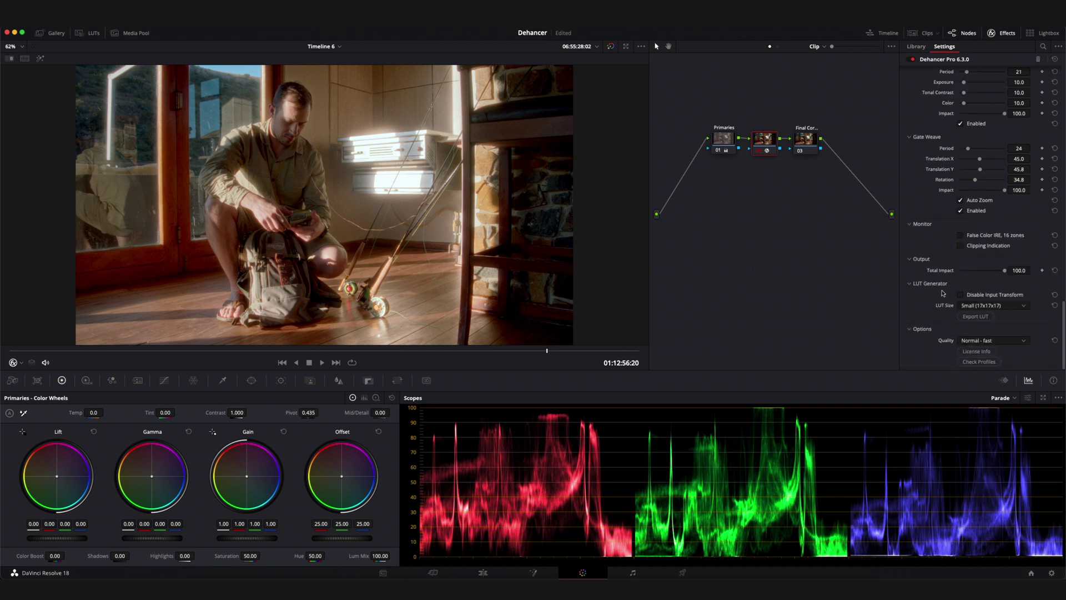